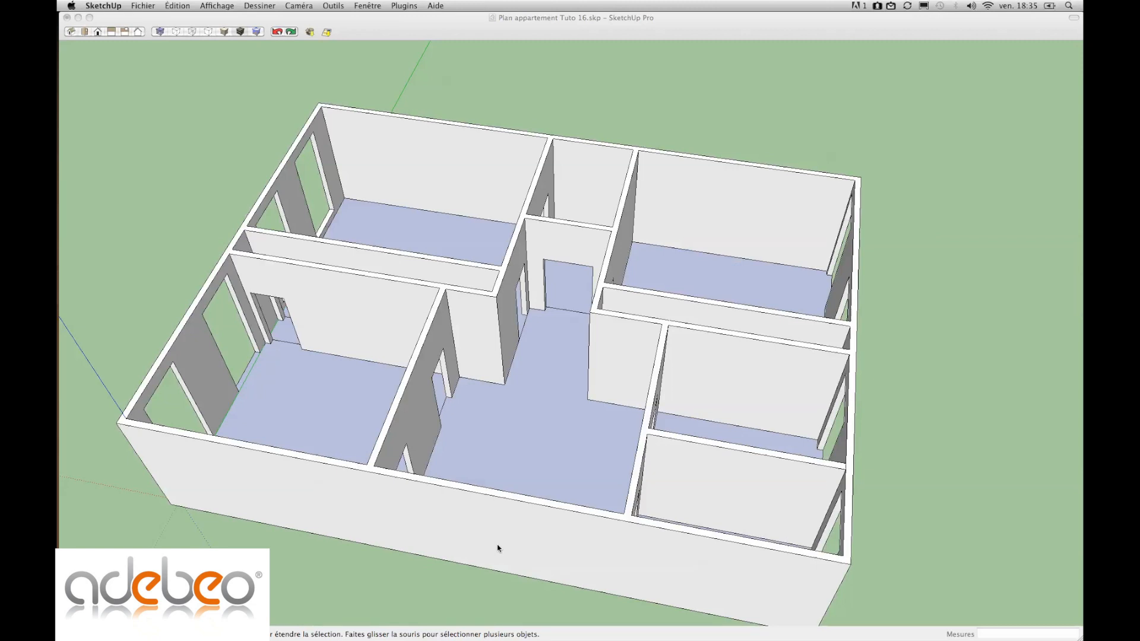
pyautogui.click(539, 32)
pyautogui.moveTo(593, 389)
pyautogui.mouseDown(button='middle')
pyautogui.moveTo(522, 272)
pyautogui.moveTo(433, 297)
pyautogui.moveTo(449, 343)
pyautogui.mouseUp(button='middle')
pyautogui.moveTo(757, 328); pyautogui.dragTo(661, 343, button='middle')
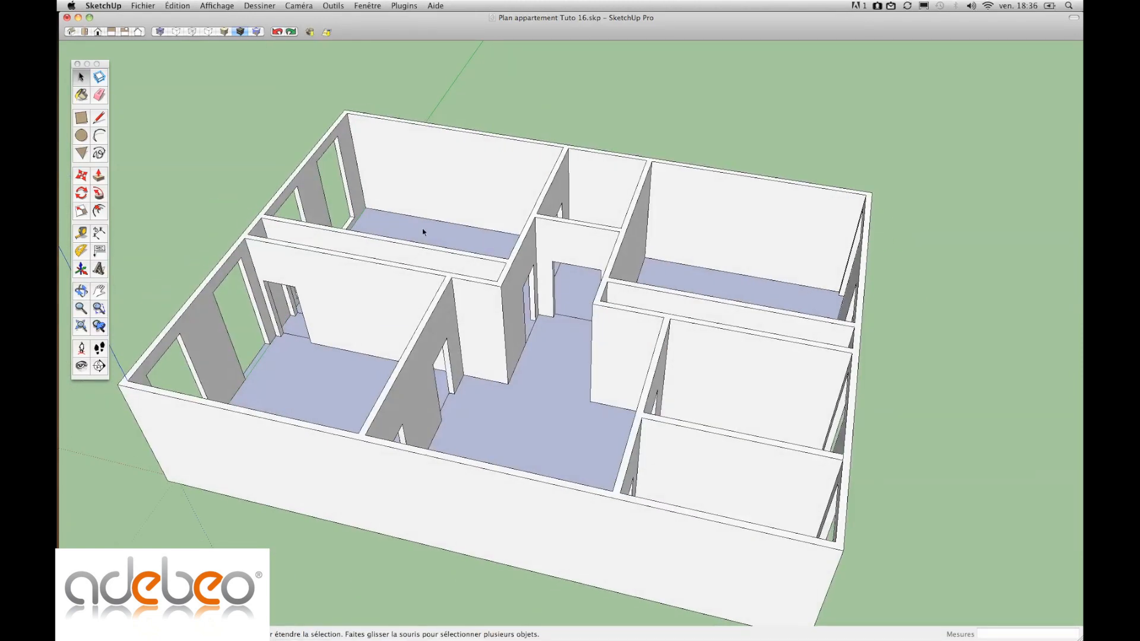
pyautogui.moveTo(469, 256); pyautogui.dragTo(486, 248, button='middle')
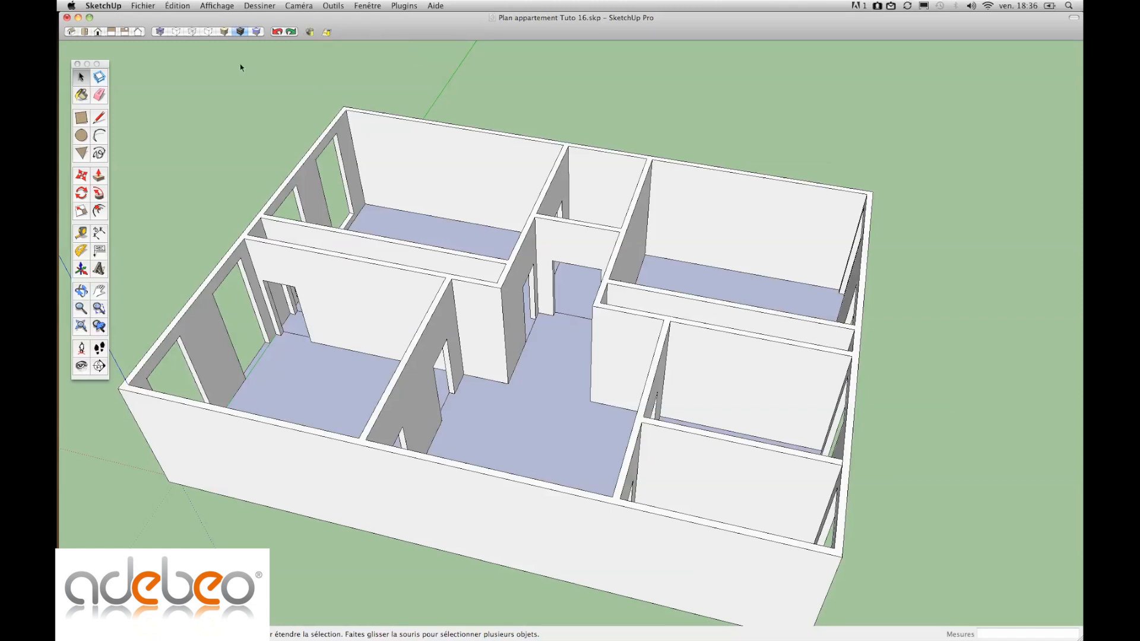
pyautogui.click(143, 6)
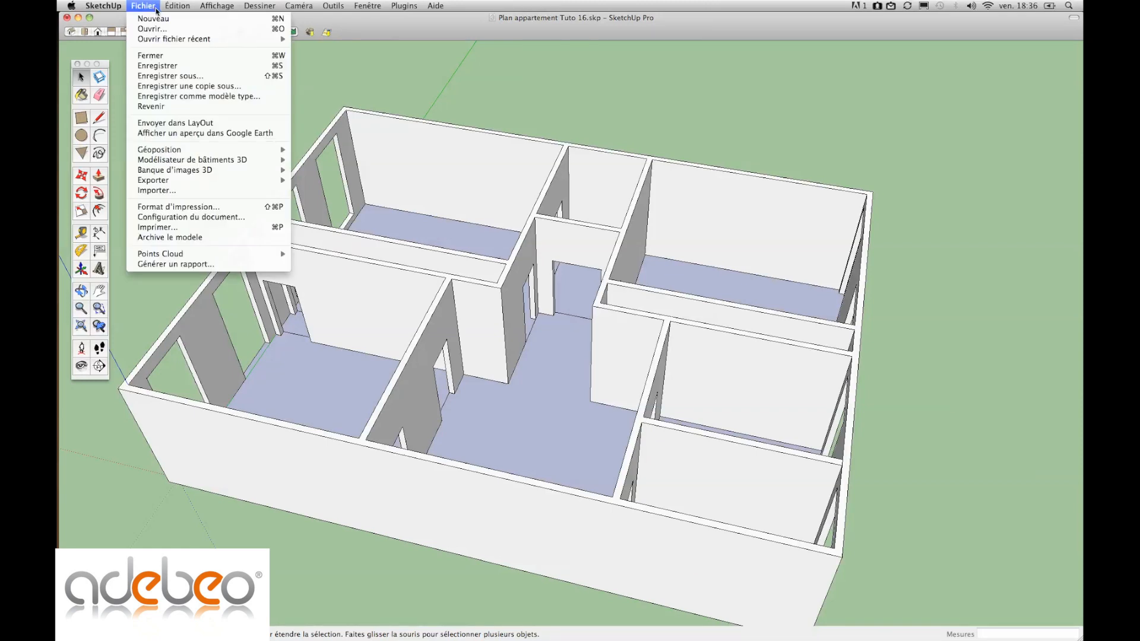
pyautogui.moveTo(210, 173)
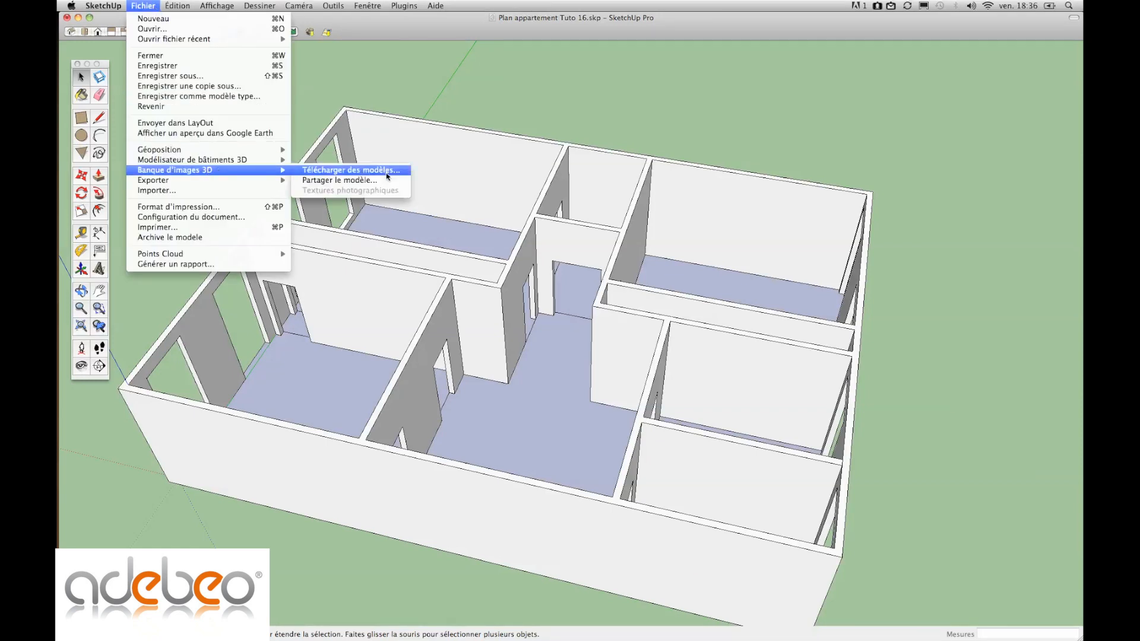
pyautogui.click(365, 6)
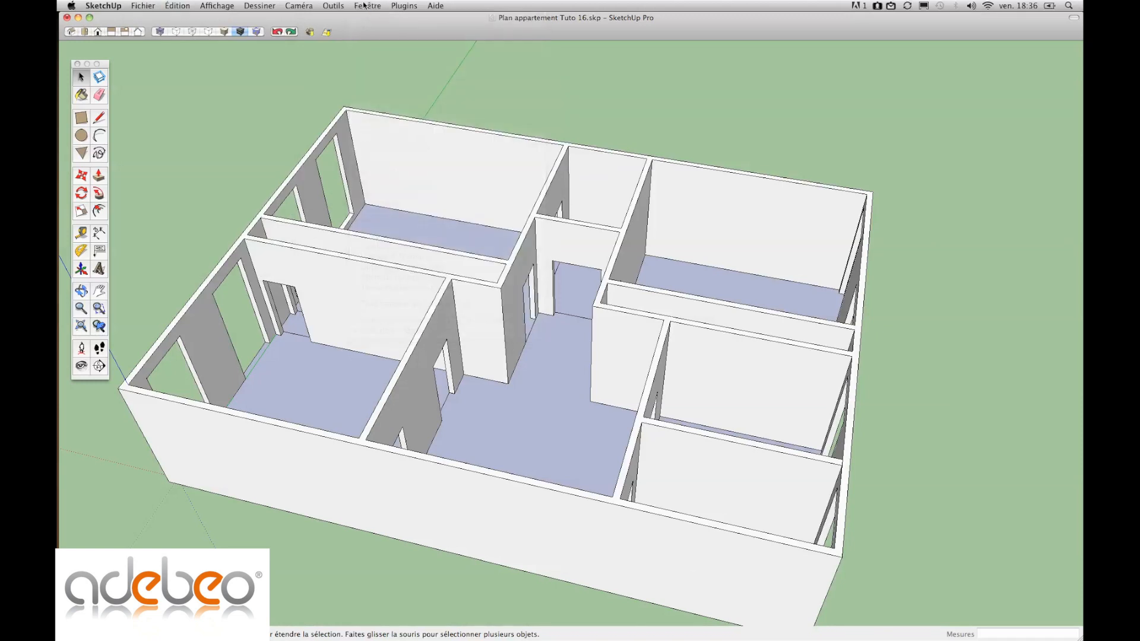
# - Open the component browser and search the 3D Warehouse for "fenetre"
pyautogui.click(364, 6)
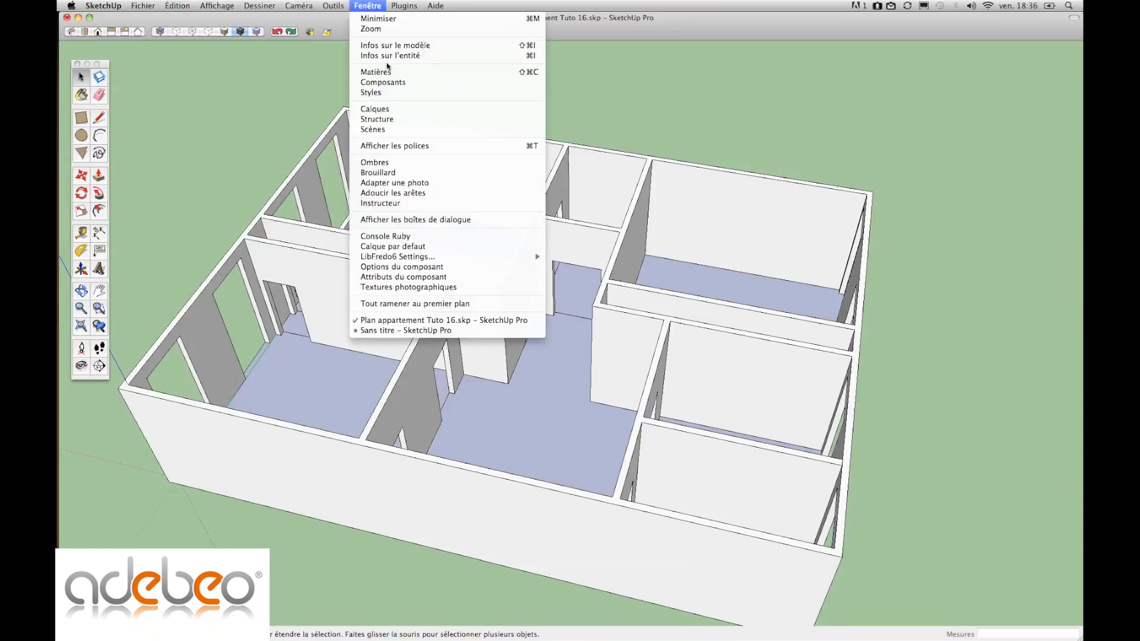
pyautogui.click(391, 83)
pyautogui.click(891, 122)
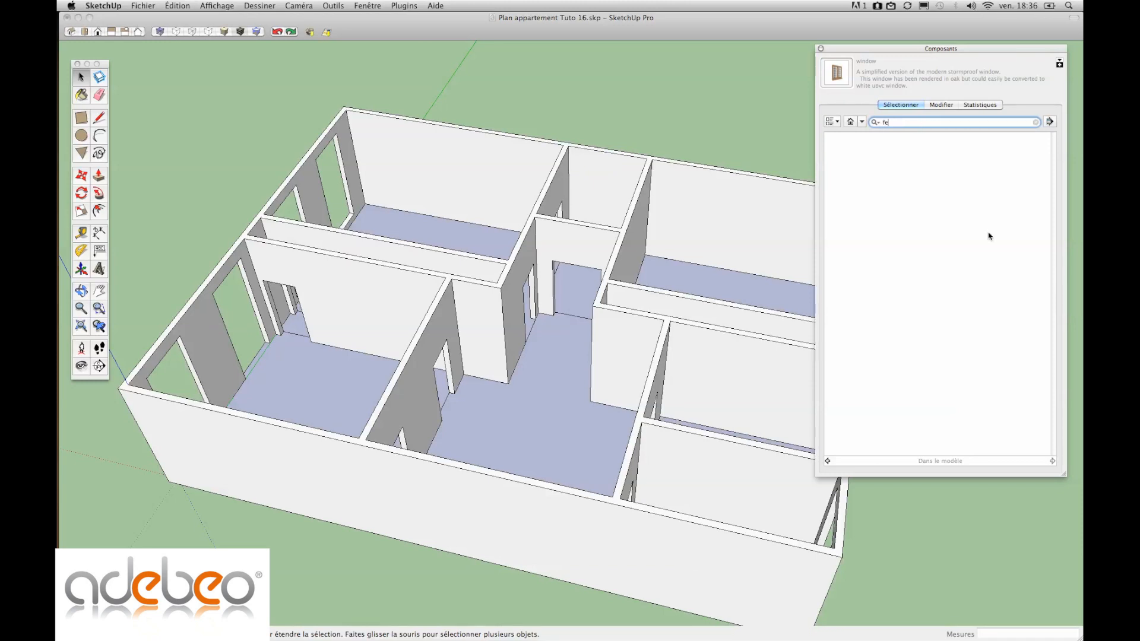
pyautogui.write('fenetre')
pyautogui.press('Return')
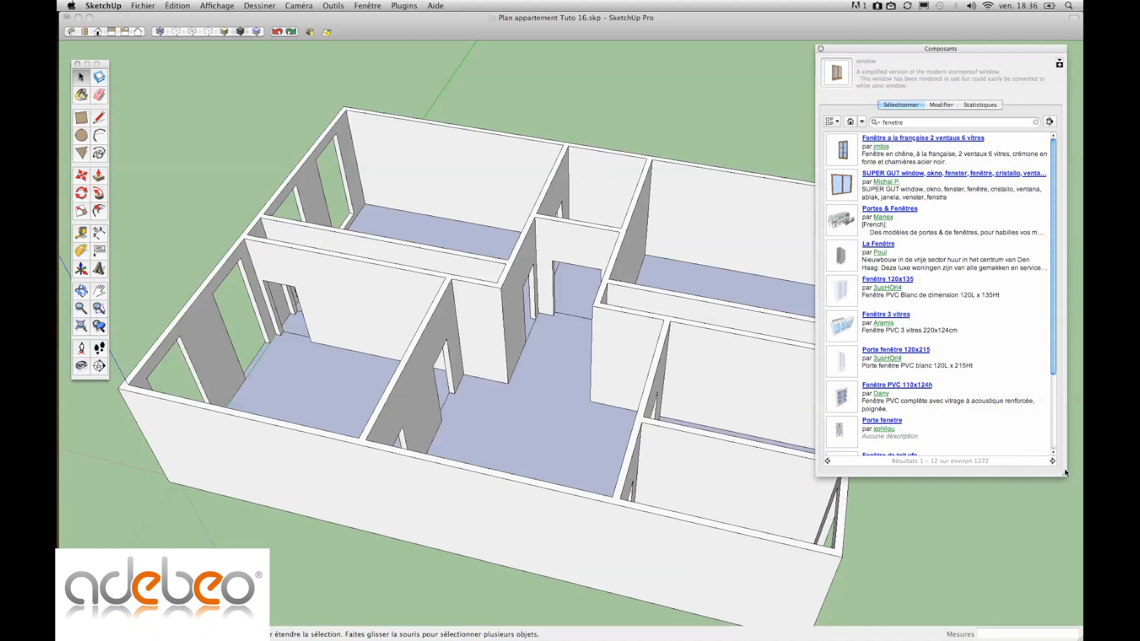
# - Enlarge the component browser and replace the search term with "windows"
pyautogui.moveTo(1064, 475); pyautogui.dragTo(1068, 555)
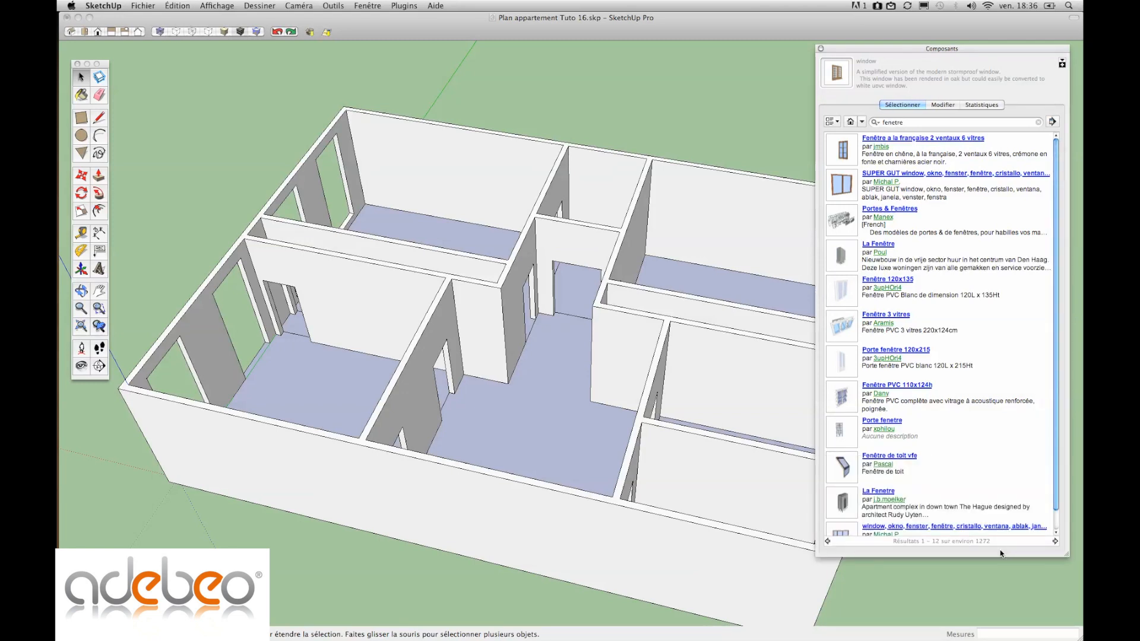
pyautogui.doubleClick(893, 123)
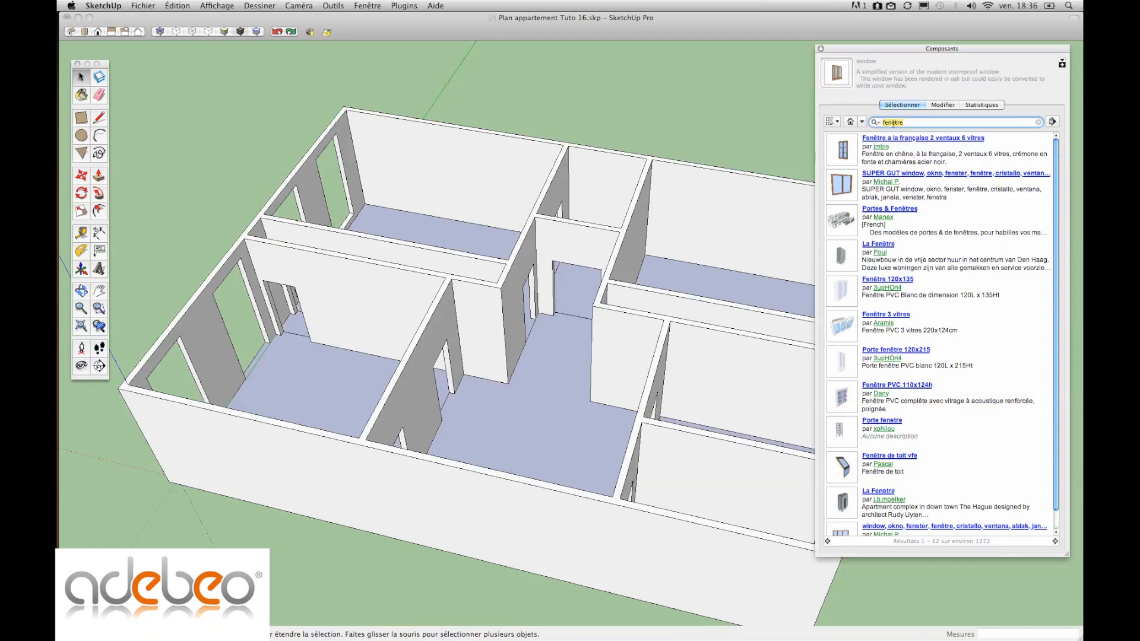
pyautogui.write('windows')
pyautogui.press('Return')
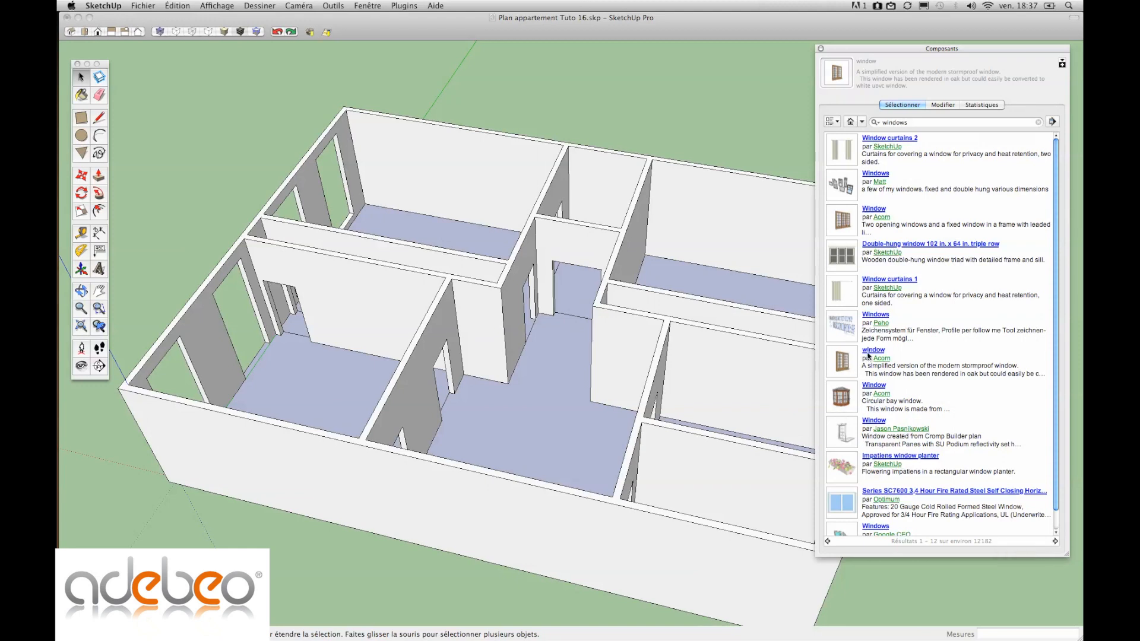
# - Insert the simplified stormproof "window" component on the floor of the corner room, near its two exterior wall openings
pyautogui.click(842, 364)
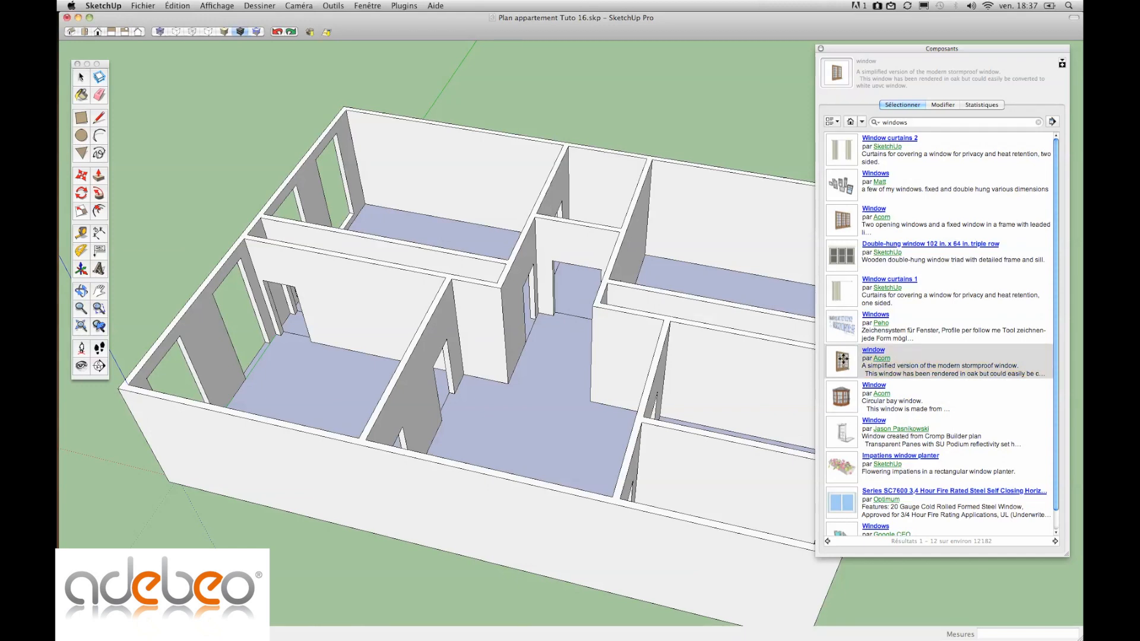
pyautogui.moveTo(509, 233); pyautogui.dragTo(478, 277, button='middle')
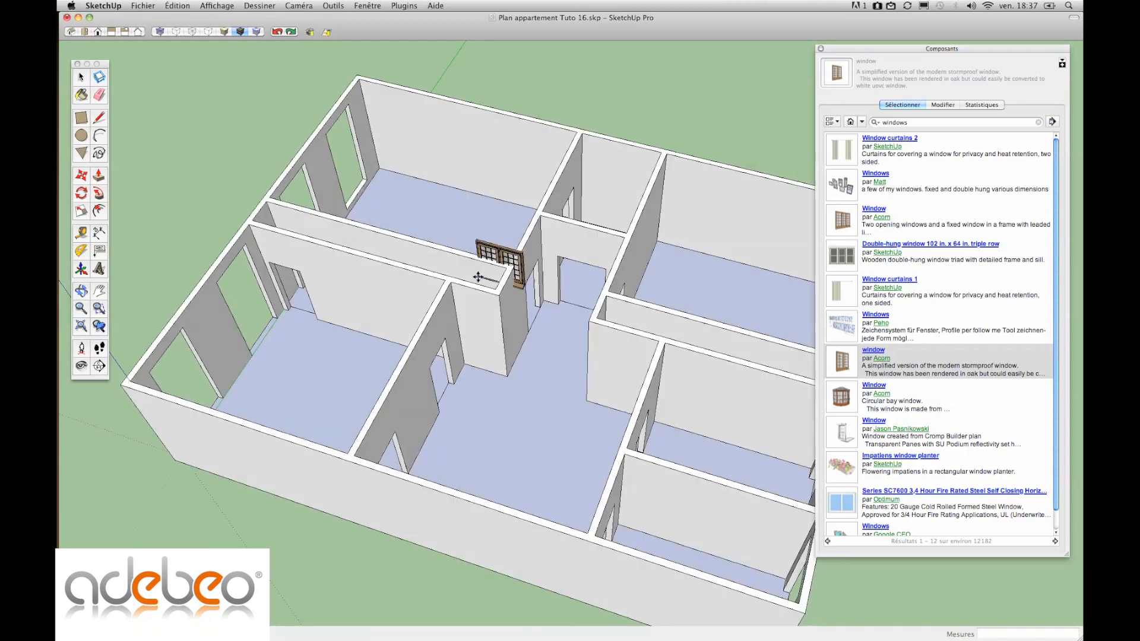
pyautogui.scroll(-3, 478, 276)
pyautogui.moveTo(644, 292); pyautogui.dragTo(510, 306, button='middle')
pyautogui.scroll(7, 504, 165)
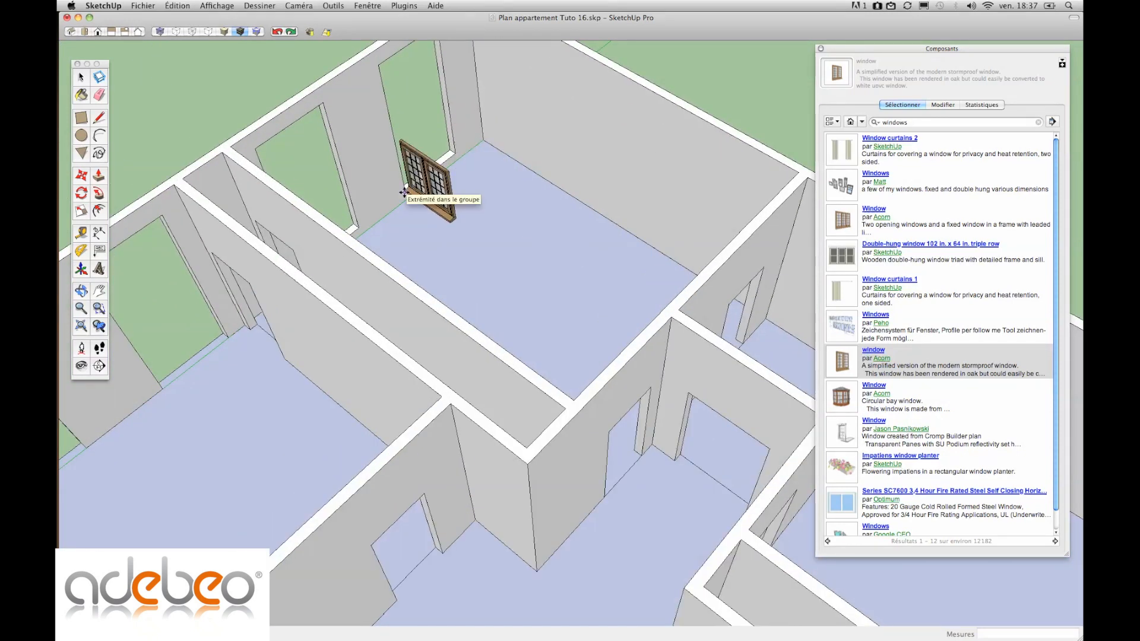
pyautogui.click(451, 222)
pyautogui.moveTo(488, 265); pyautogui.dragTo(569, 326, button='middle')
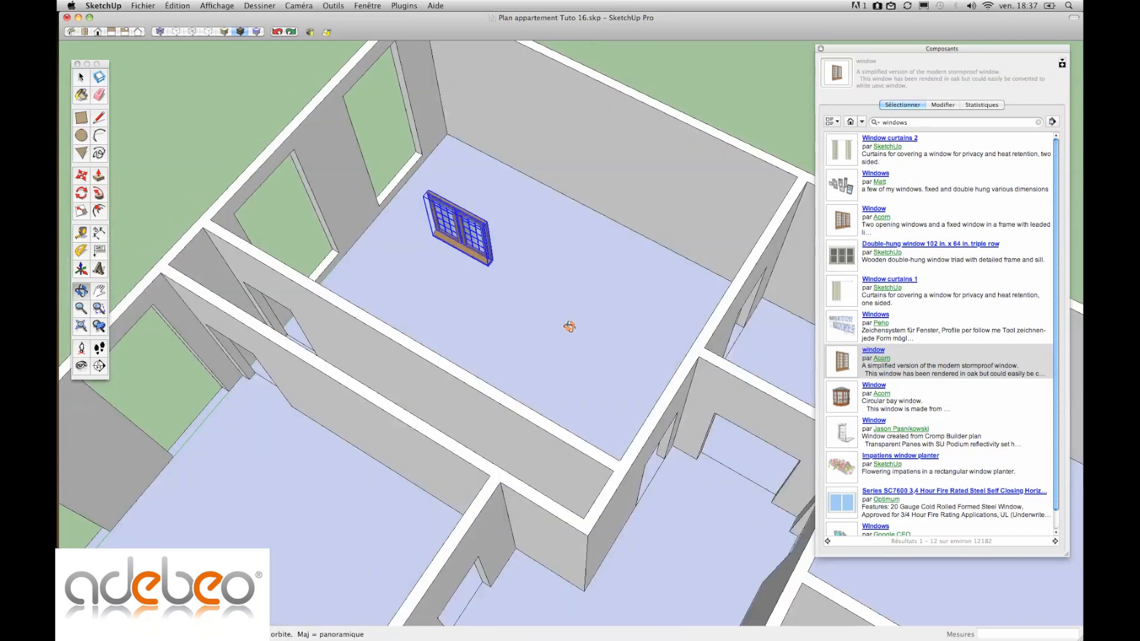
pyautogui.scroll(10, 394, 212)
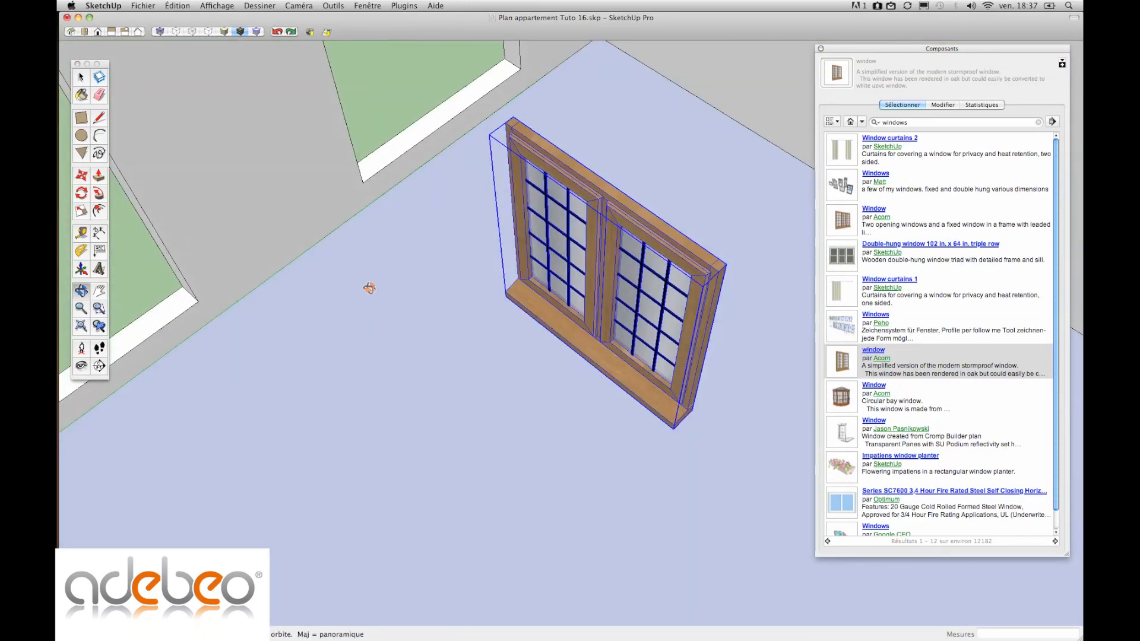
# - Close the component browser and rotate the window about the vertical axis until it runs parallel to the exterior wall with the openings
pyautogui.press('m')
pyautogui.scroll(-5, 370, 288)
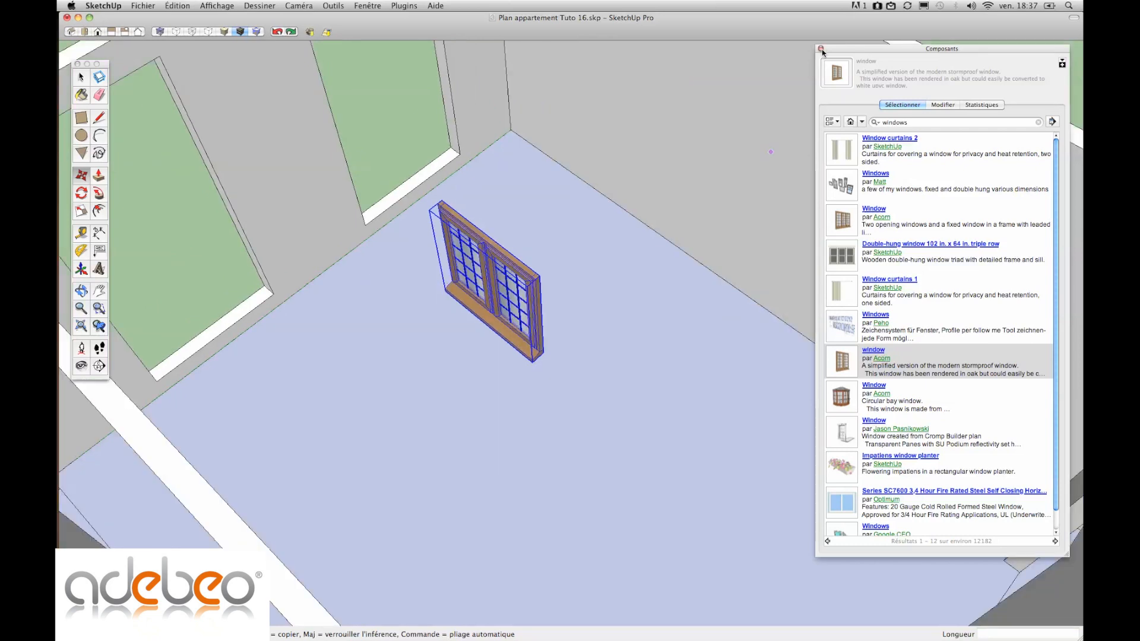
pyautogui.click(822, 49)
pyautogui.scroll(5, 496, 283)
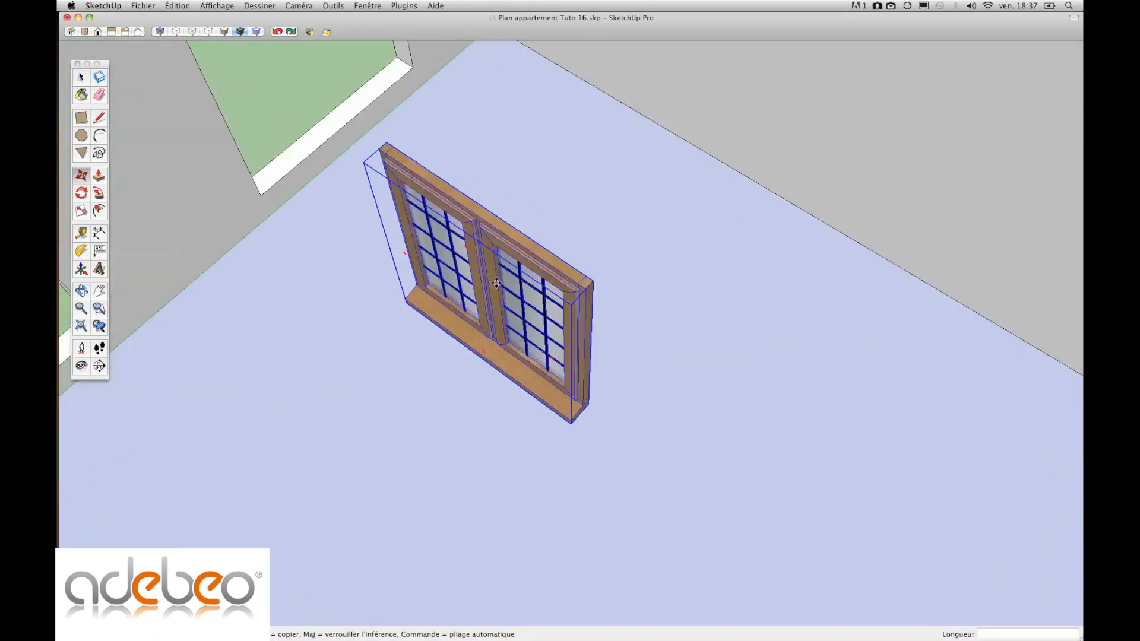
pyautogui.scroll(3, 497, 283)
pyautogui.moveTo(552, 324); pyautogui.dragTo(438, 270, button='middle')
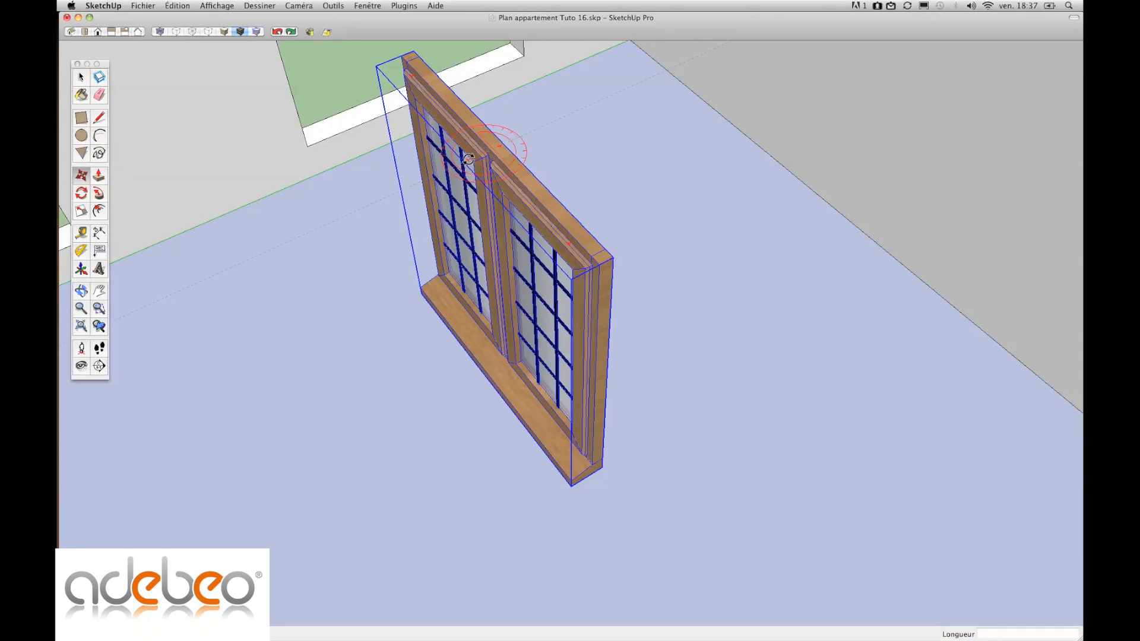
pyautogui.moveTo(468, 158); pyautogui.dragTo(466, 127)
pyautogui.press('o')
pyautogui.moveTo(492, 347); pyautogui.dragTo(647, 321)
pyautogui.press('m')
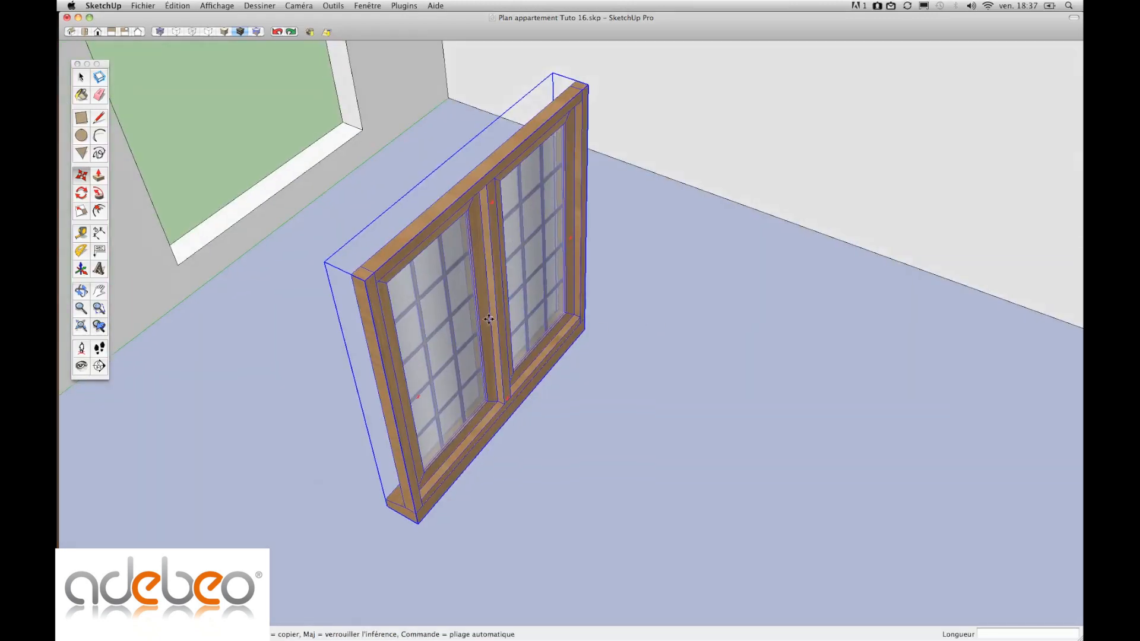
# - Move the window by its lower outer corner onto the matching lower corner of the exterior wall opening
pyautogui.moveTo(500, 324); pyautogui.dragTo(677, 357, button='middle')
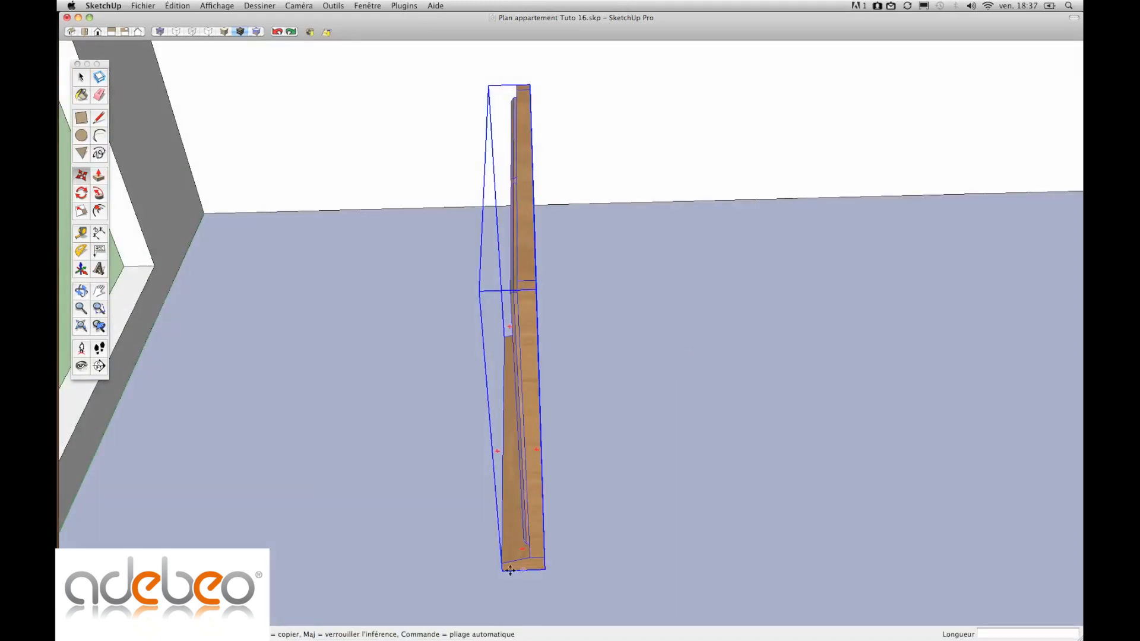
pyautogui.moveTo(552, 554); pyautogui.dragTo(502, 519, button='middle')
pyautogui.scroll(10, 453, 502)
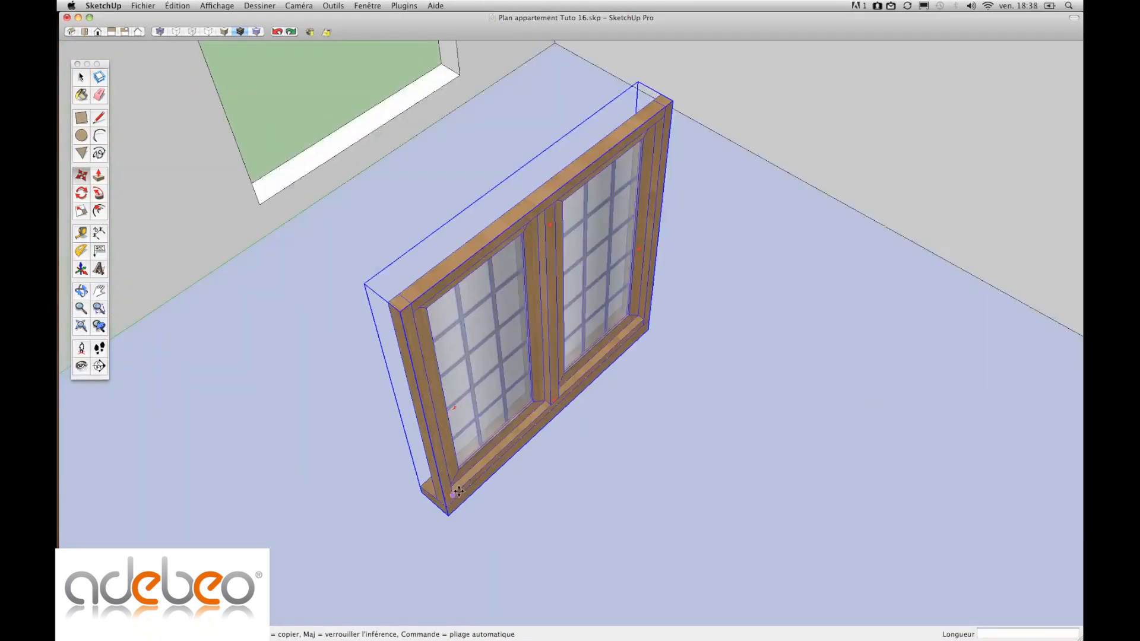
pyautogui.click(442, 540)
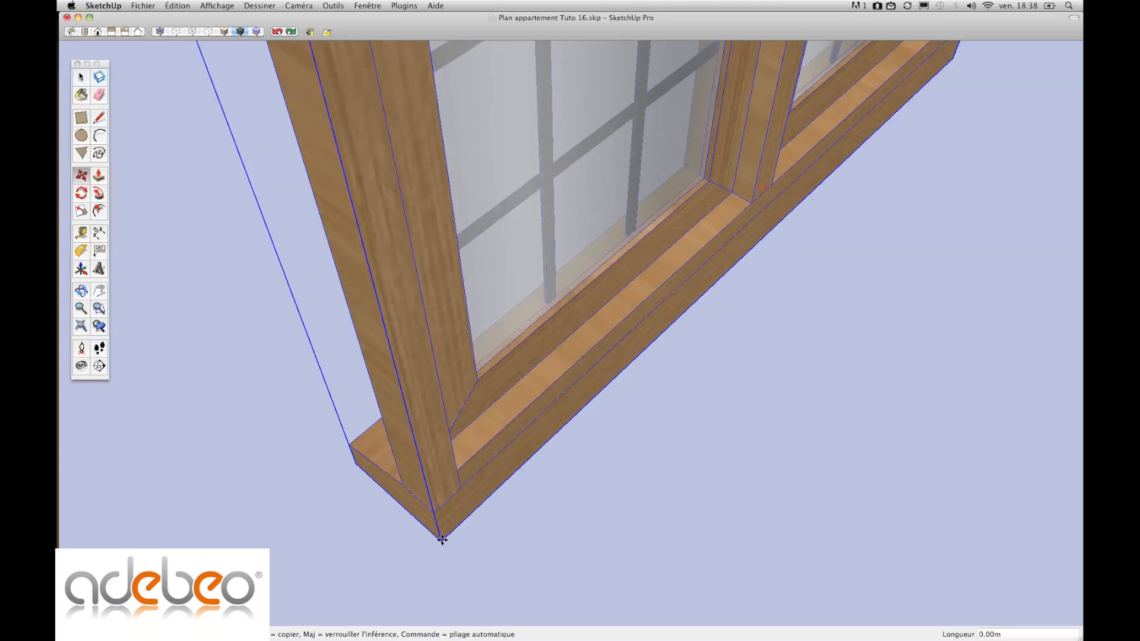
pyautogui.scroll(-10, 575, 465)
pyautogui.scroll(-5, 603, 471)
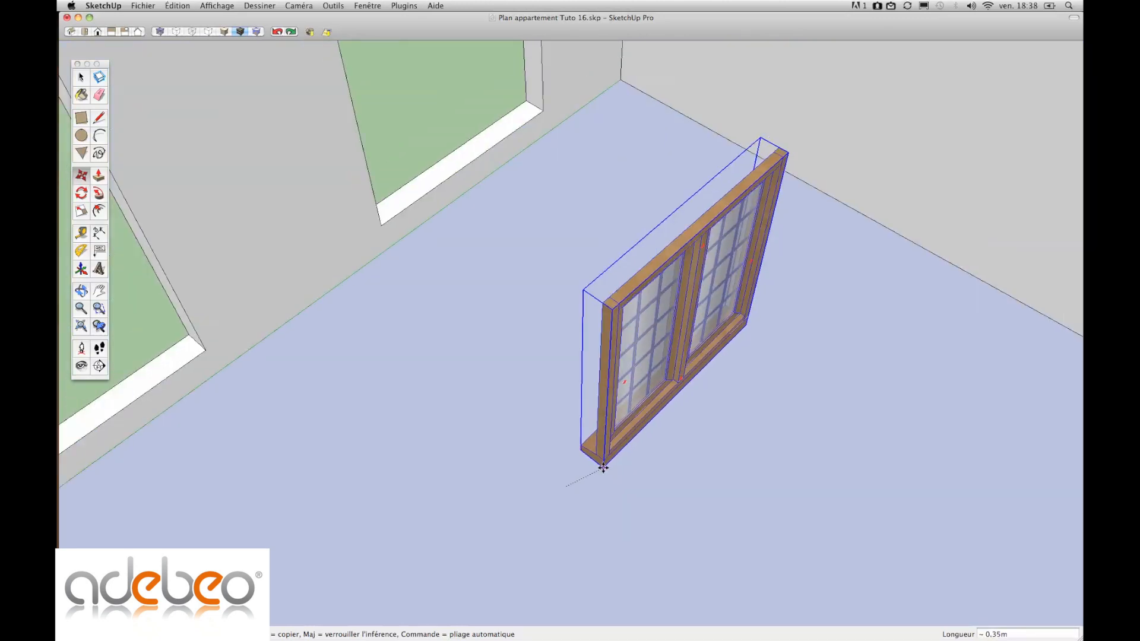
pyautogui.scroll(8, 445, 285)
pyautogui.scroll(4, 395, 320)
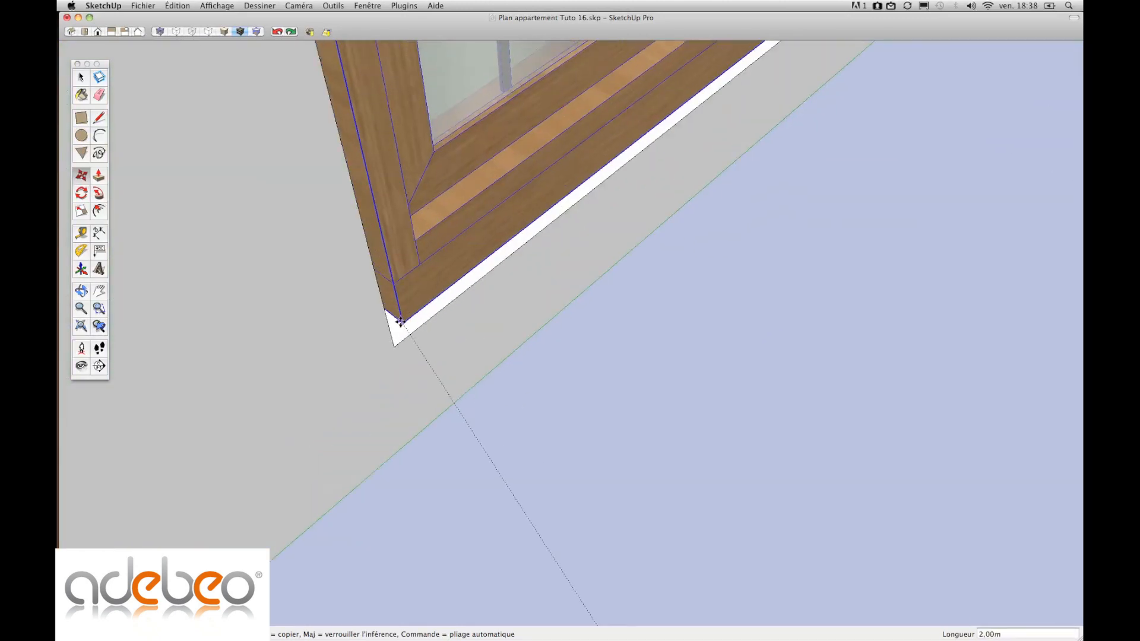
pyautogui.scroll(-10, 397, 348)
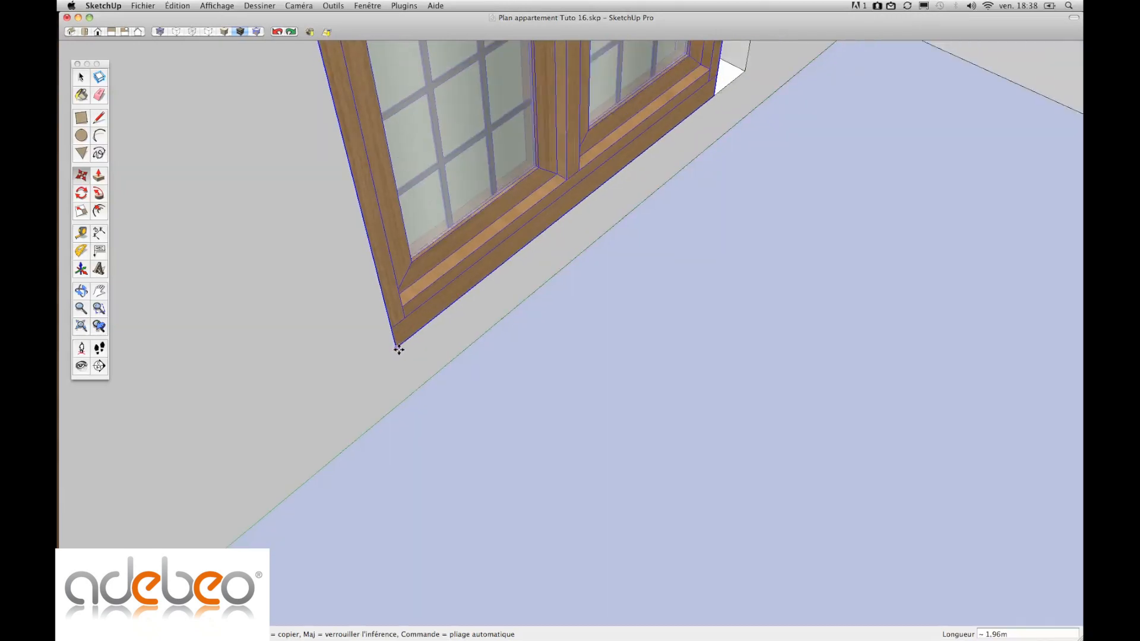
pyautogui.click(396, 348)
pyautogui.moveTo(503, 303); pyautogui.dragTo(537, 364, button='middle')
pyautogui.scroll(6, 585, 419)
pyautogui.moveTo(599, 408); pyautogui.dragTo(596, 395, button='middle')
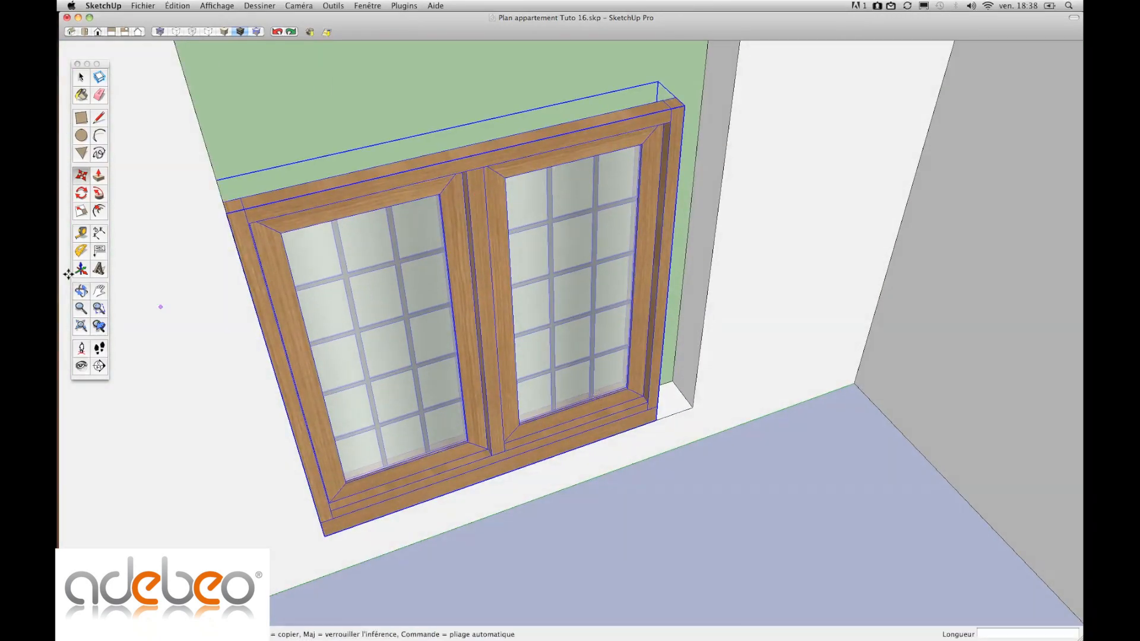
pyautogui.click(81, 211)
pyautogui.scroll(-3, 320, 385)
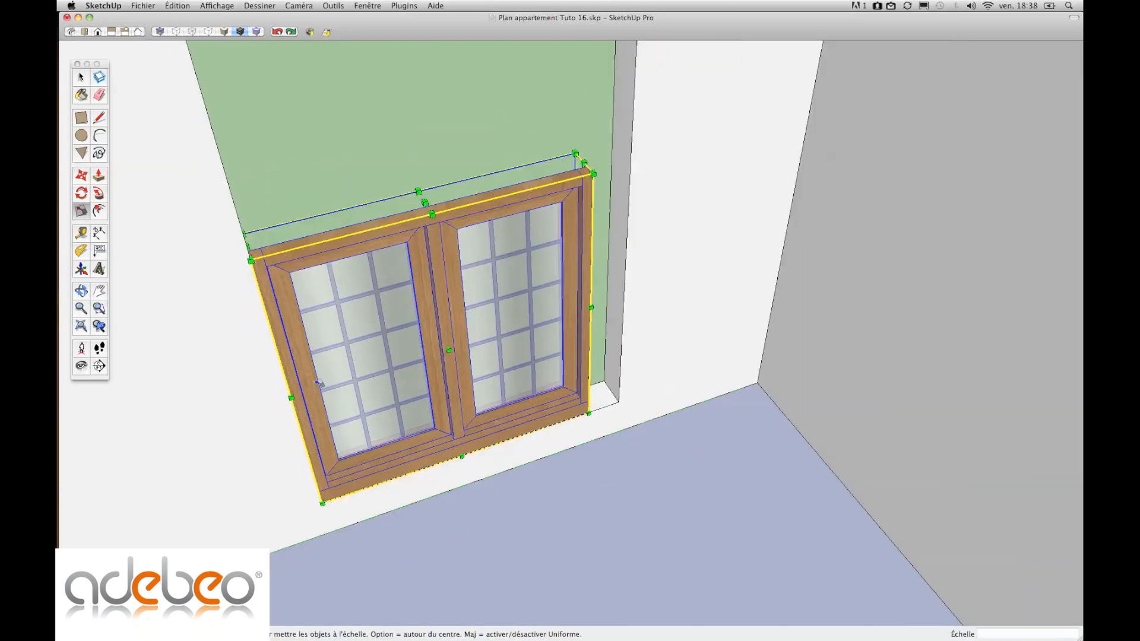
pyautogui.moveTo(414, 219)
pyautogui.mouseDown()
pyautogui.moveTo(394, 56)
pyautogui.moveTo(427, 323)
pyautogui.moveTo(389, 130)
pyautogui.moveTo(414, 221)
pyautogui.mouseUp()
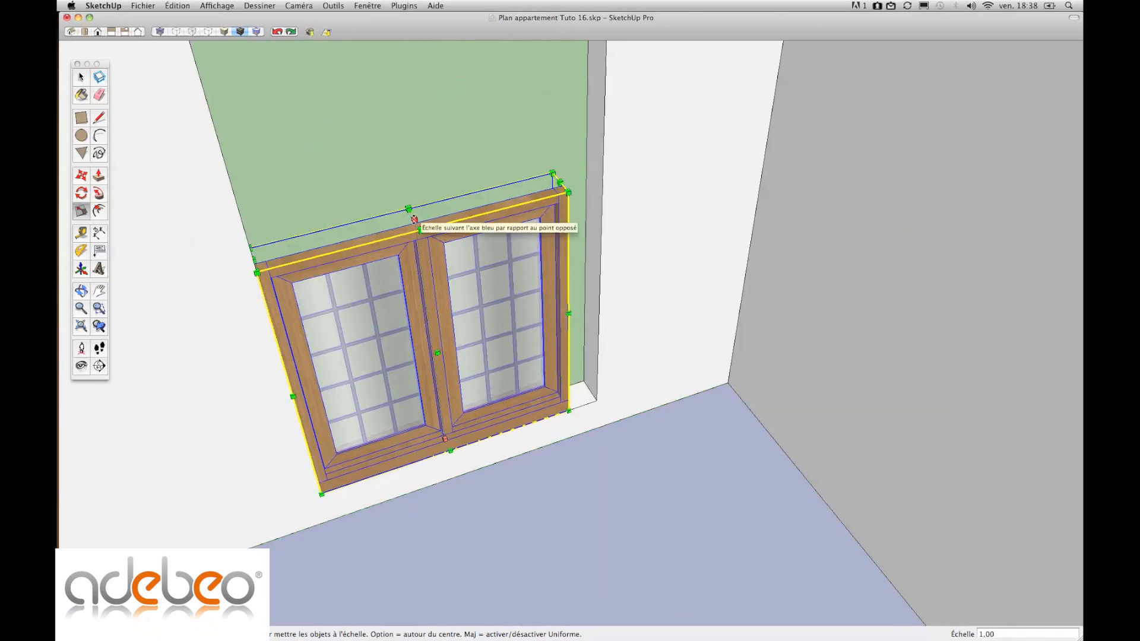
pyautogui.moveTo(408, 201); pyautogui.dragTo(396, 160)
pyautogui.press('Escape')
pyautogui.click(552, 173)
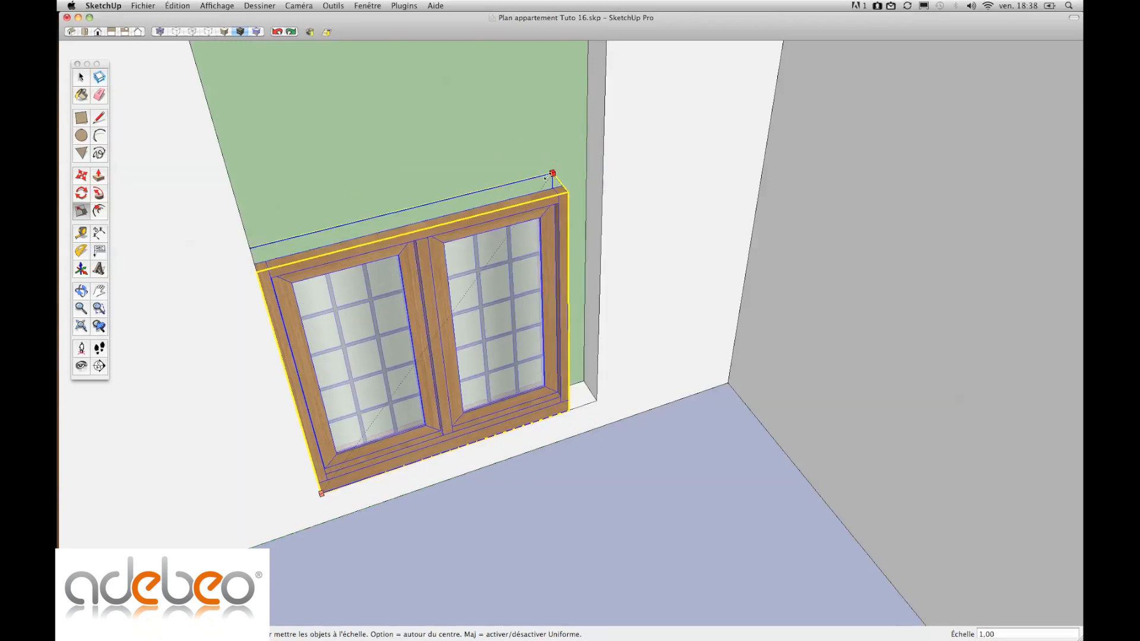
pyautogui.press('Escape')
# - Scale the window's width so its free side meets the far lower corner of the wall opening
pyautogui.moveTo(595, 261); pyautogui.dragTo(585, 284, button='middle')
pyautogui.scroll(5, 540, 312)
pyautogui.moveTo(681, 262); pyautogui.dragTo(523, 261, button='middle')
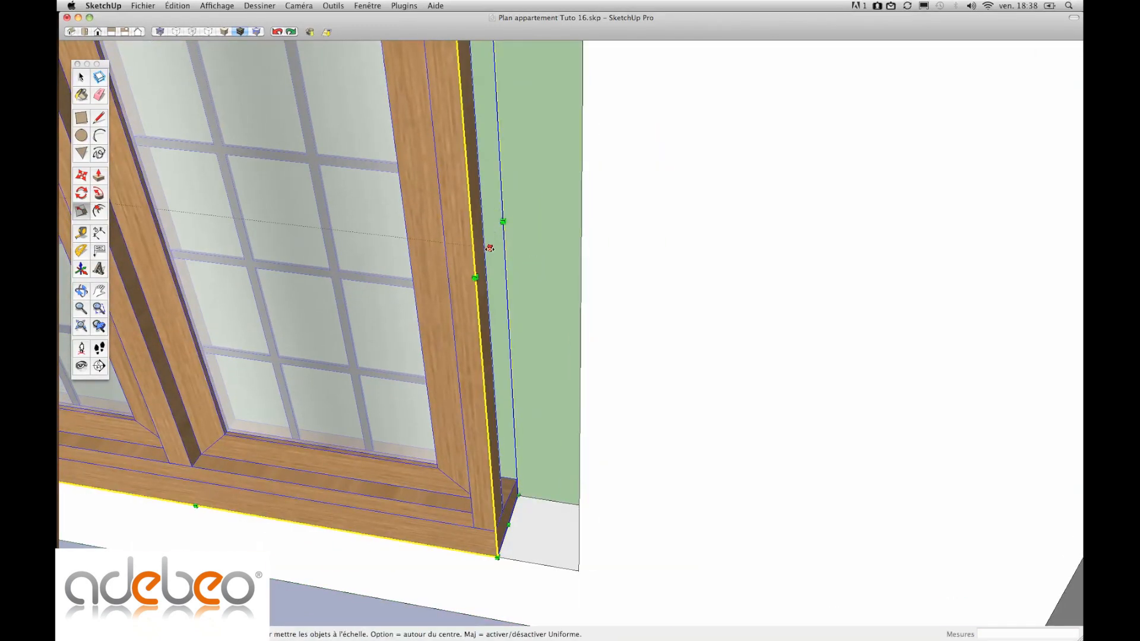
pyautogui.moveTo(490, 248); pyautogui.dragTo(592, 259)
pyautogui.click(578, 572)
# - Scale the window's height up to the upper corner of the wall opening
pyautogui.scroll(-5, 579, 572)
pyautogui.moveTo(586, 536); pyautogui.dragTo(801, 471, button='middle')
pyautogui.click(657, 378)
pyautogui.keyDown('shift'); pyautogui.moveTo(668, 237); pyautogui.dragTo(755, 230, button='middle'); pyautogui.keyUp('shift')
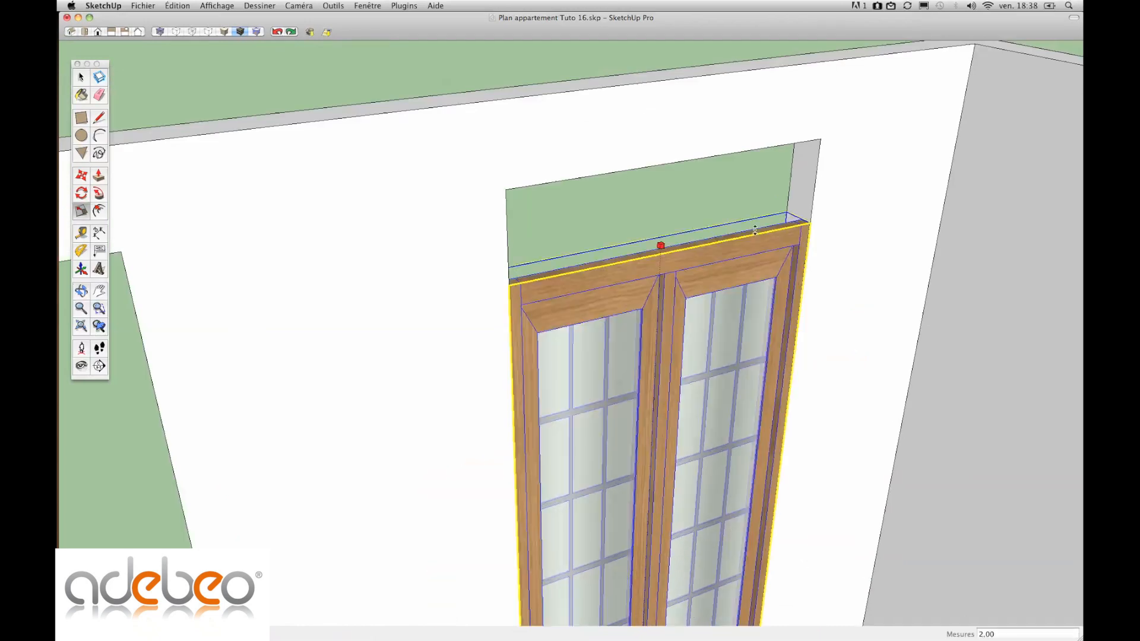
pyautogui.click(506, 190)
# - Undo the last height scaling of the window
pyautogui.moveTo(601, 281); pyautogui.dragTo(605, 295, button='middle')
pyautogui.scroll(-2, 605, 295)
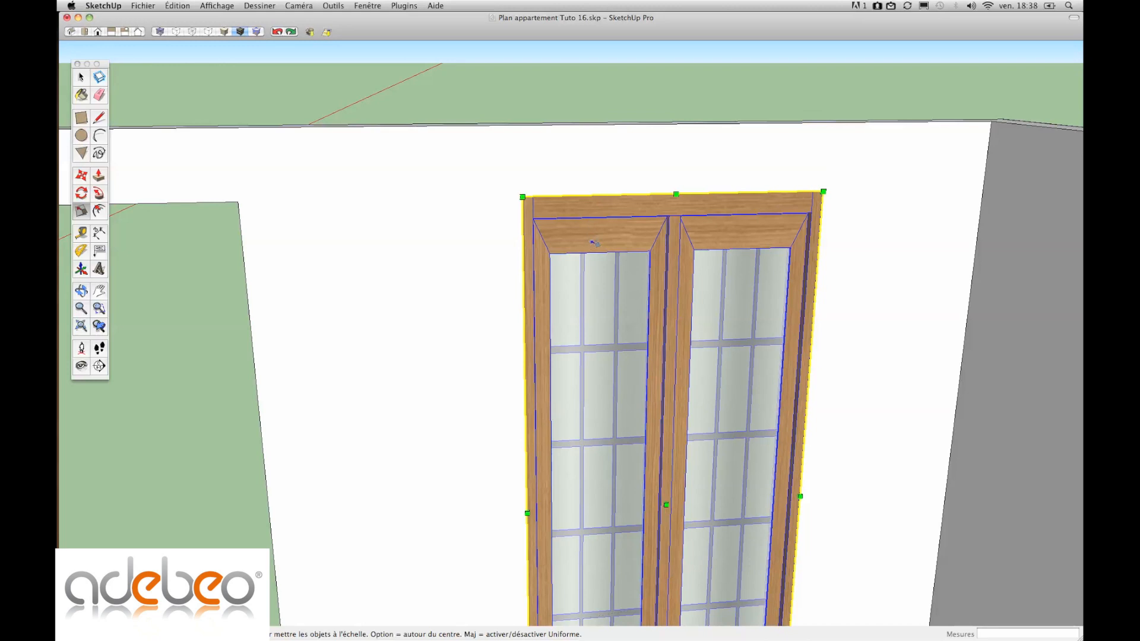
pyautogui.keyDown('shift'); pyautogui.moveTo(596, 278); pyautogui.dragTo(612, 261, button='middle'); pyautogui.keyUp('shift')
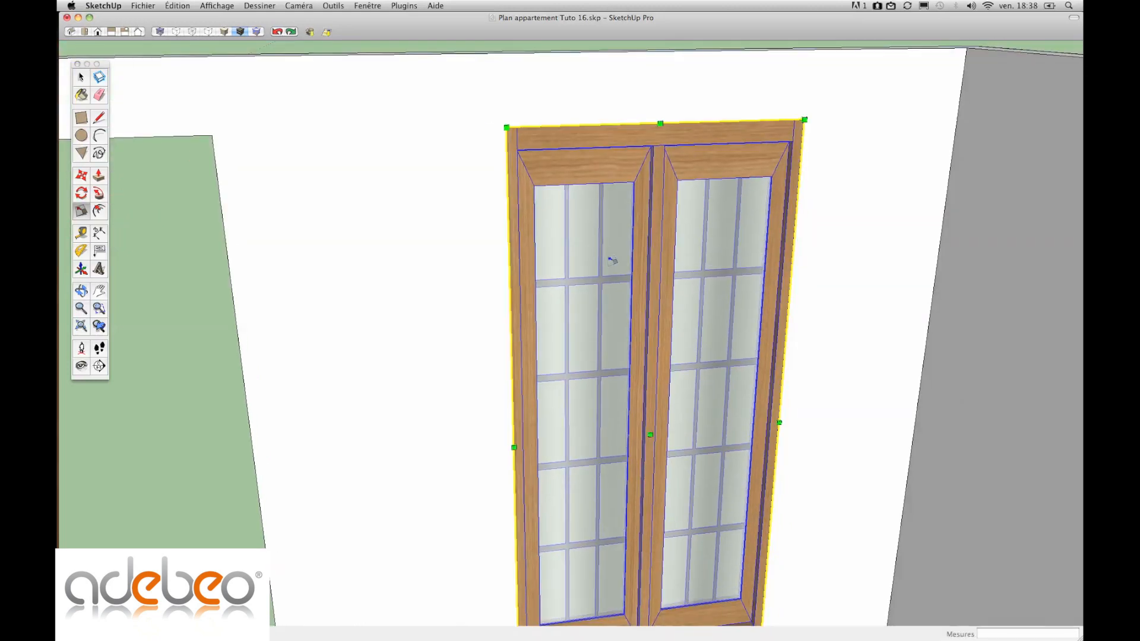
pyautogui.press('super+z')
pyautogui.keyDown('shift'); pyautogui.moveTo(644, 474); pyautogui.dragTo(642, 317, button='middle'); pyautogui.keyUp('shift')
# - Open the window component in the wall opening for editing so its frame geometry is accessible
pyautogui.press('space')
pyautogui.click(594, 264)
pyautogui.click(610, 352)
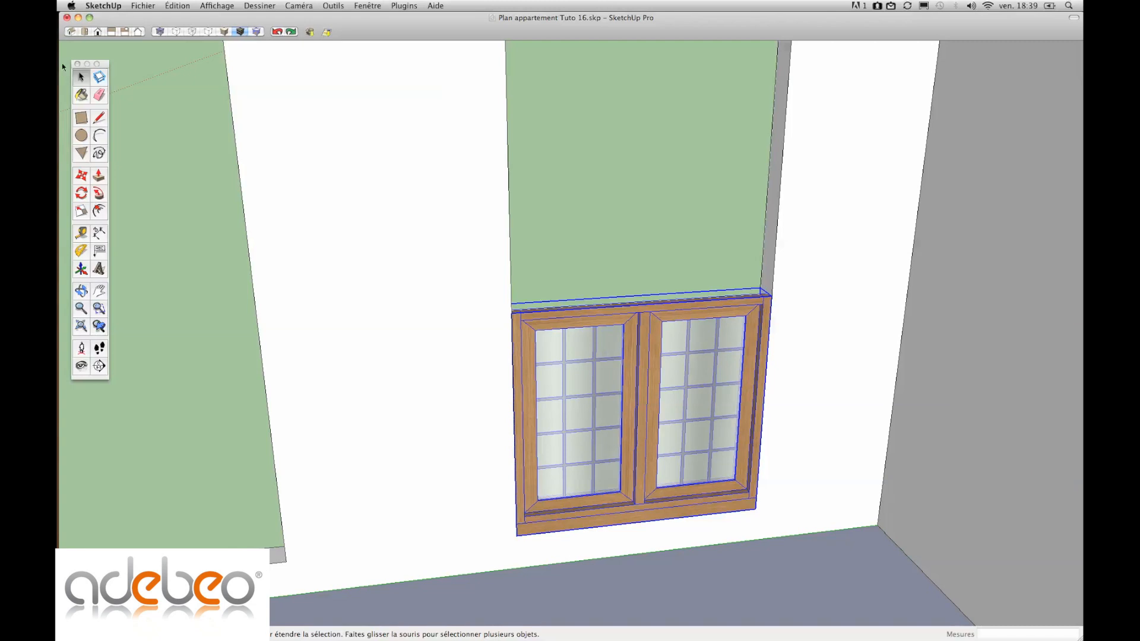
pyautogui.doubleClick(601, 370)
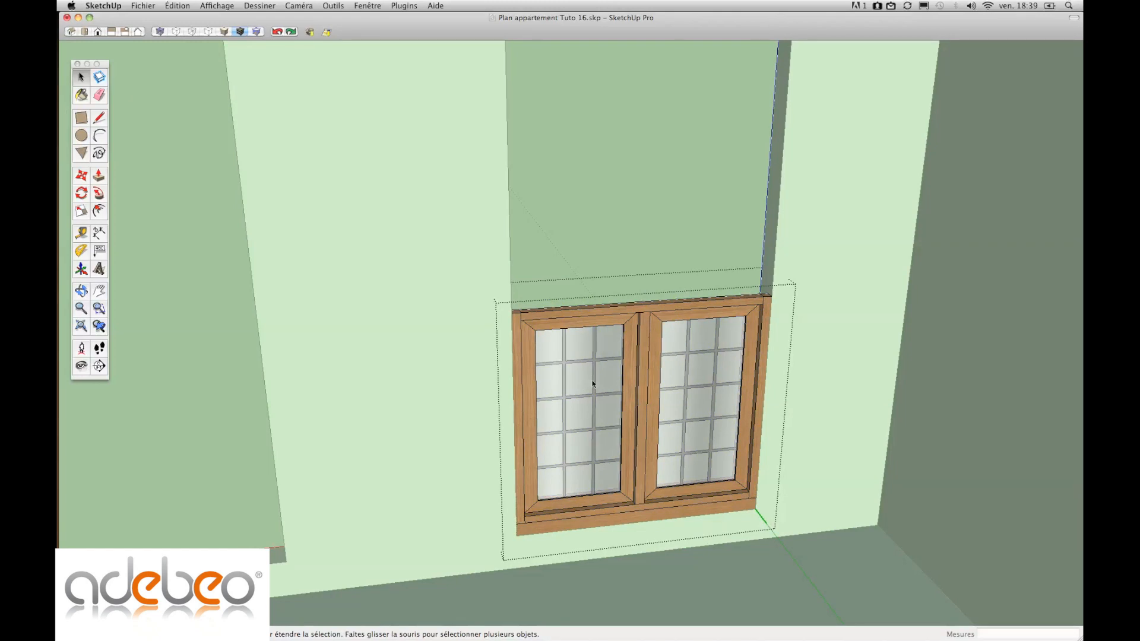
pyautogui.click(593, 384)
pyautogui.moveTo(596, 350); pyautogui.dragTo(601, 318, button='middle')
pyautogui.doubleClick(567, 351)
pyautogui.click(572, 340)
pyautogui.click(552, 326)
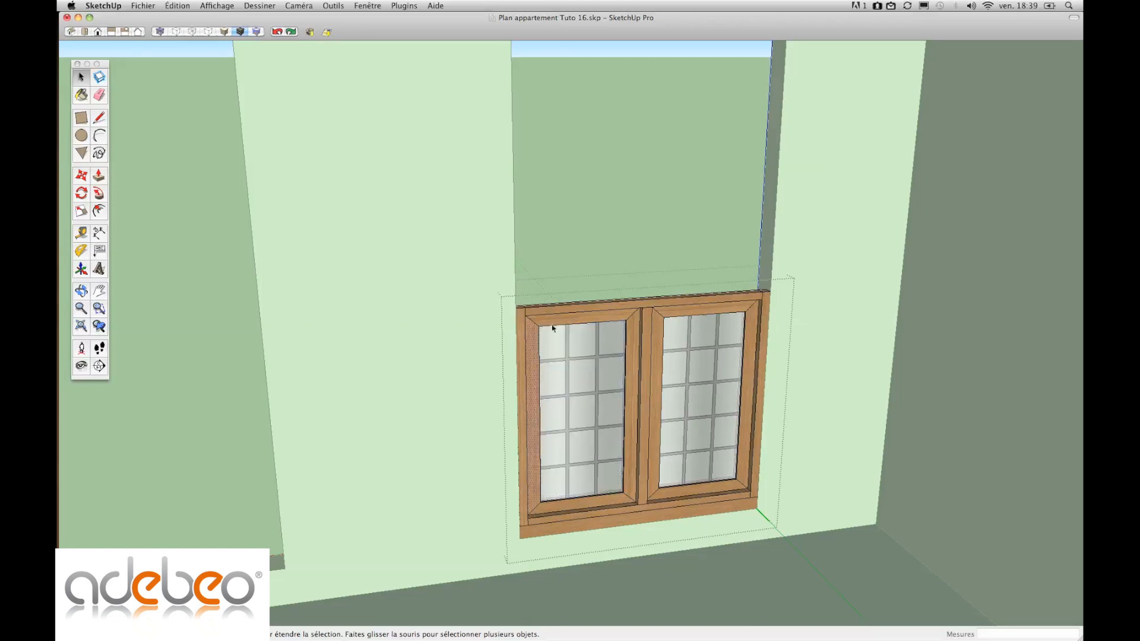
# - Stretch the window by moving only the geometry of its upper frame up to the upper corner of the wall opening
pyautogui.moveTo(662, 379)
pyautogui.mouseDown(button='middle')
pyautogui.moveTo(626, 338)
pyautogui.moveTo(613, 348)
pyautogui.mouseUp(button='middle')
pyautogui.scroll(3, 617, 361)
pyautogui.moveTo(348, 243); pyautogui.dragTo(865, 328)
pyautogui.moveTo(426, 255); pyautogui.dragTo(858, 330)
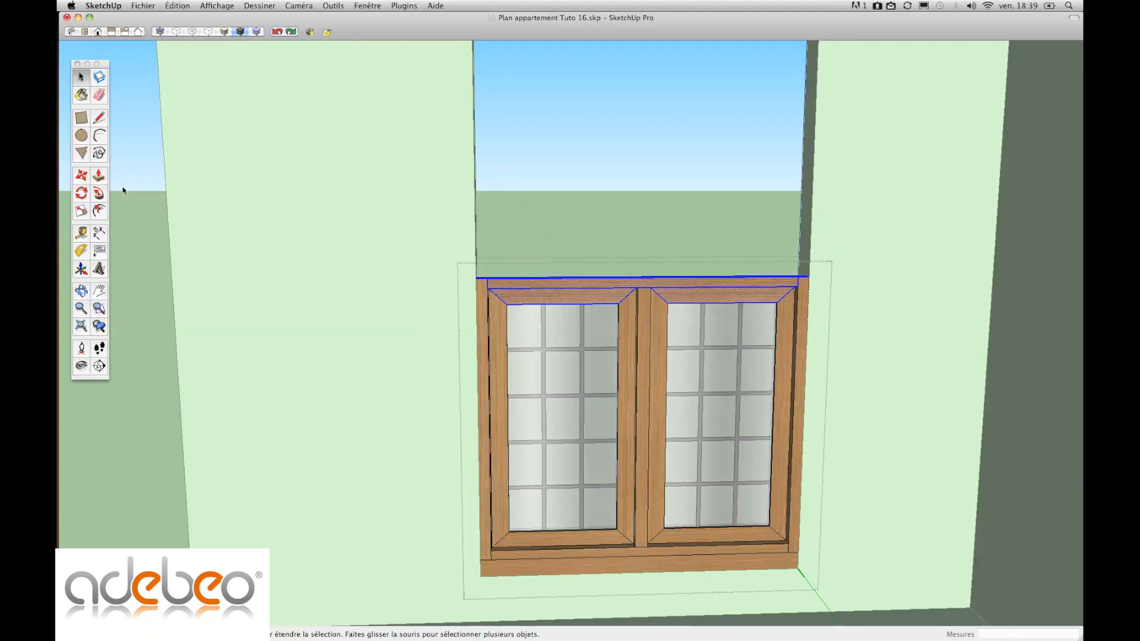
pyautogui.click(82, 175)
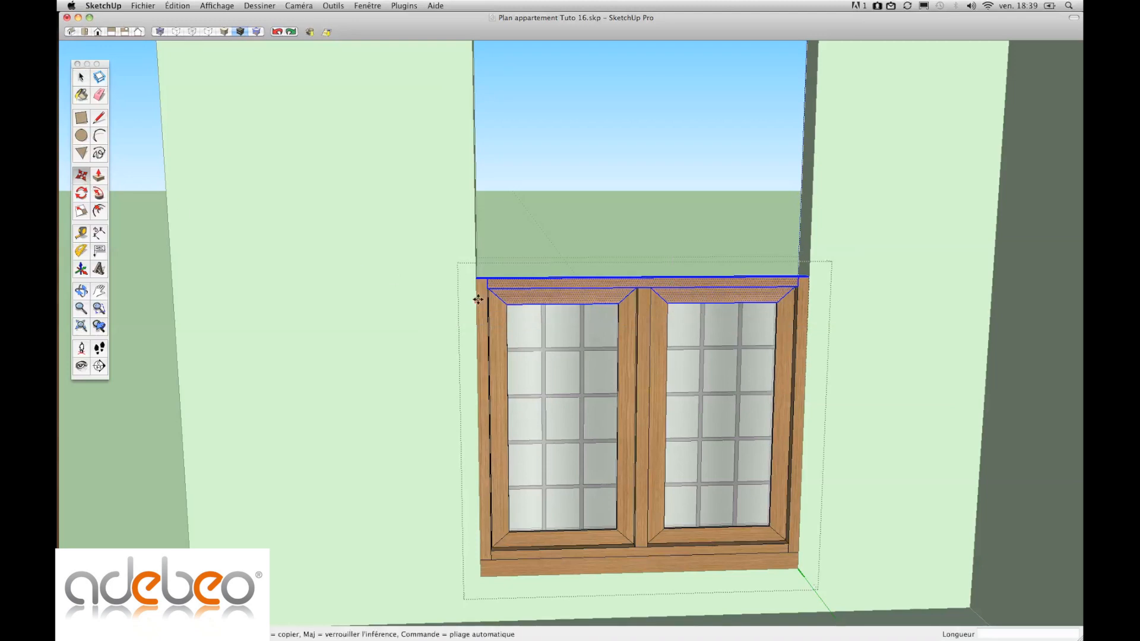
pyautogui.click(476, 277)
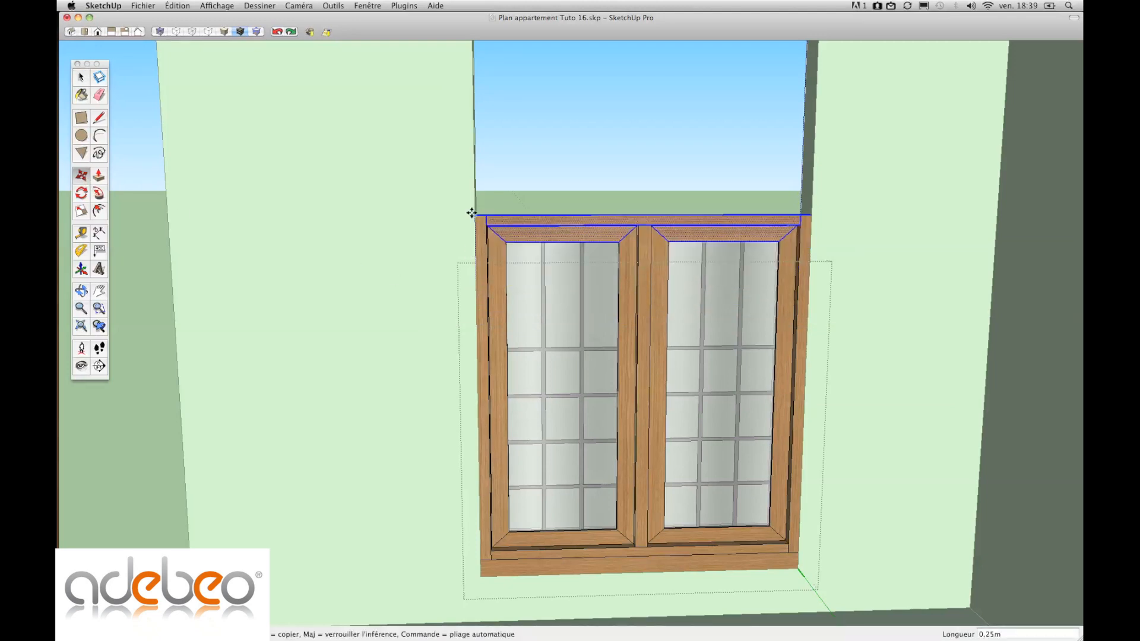
pyautogui.click(469, 178)
pyautogui.keyDown('shift'); pyautogui.moveTo(469, 178); pyautogui.dragTo(484, 489, button='middle'); pyautogui.keyUp('shift')
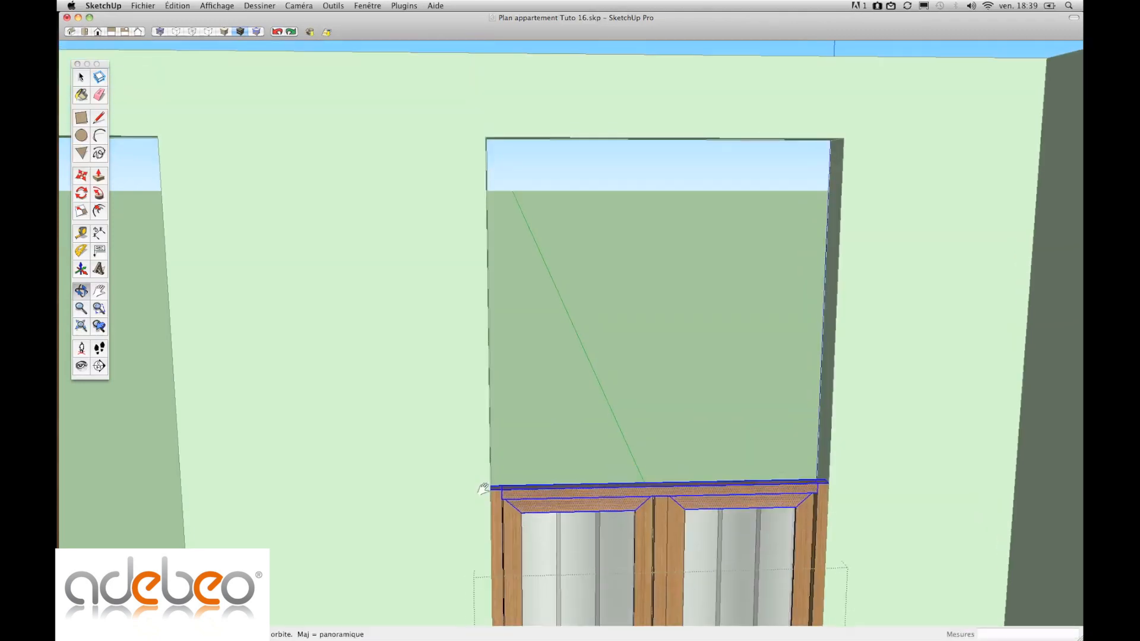
pyautogui.click(483, 489)
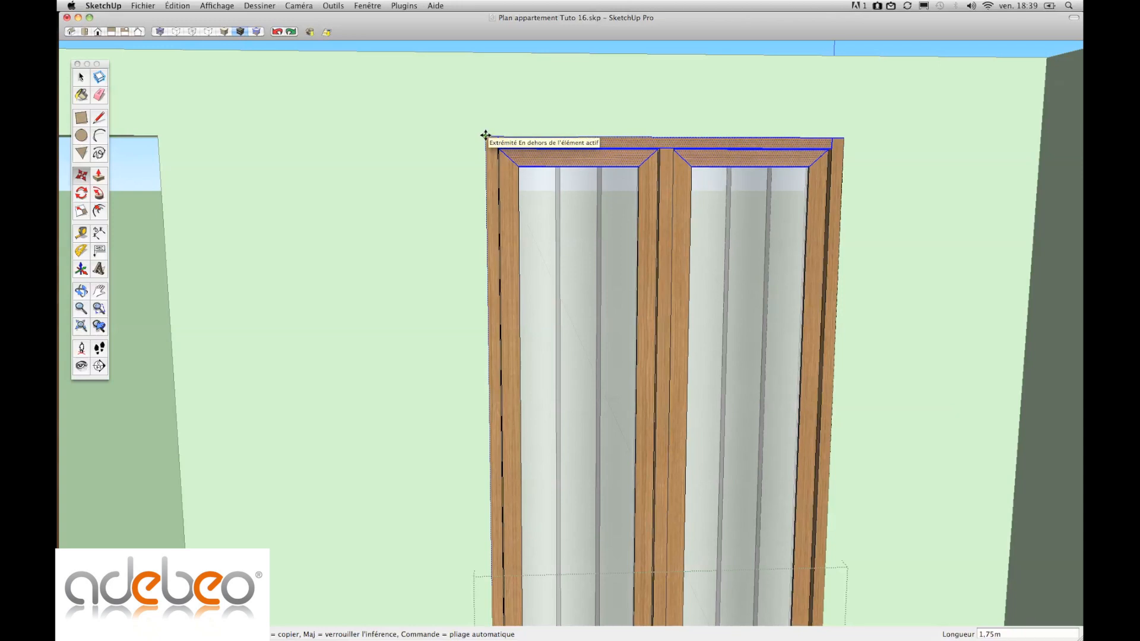
pyautogui.click(486, 136)
# - Delete the horizontal glazing bars in the lower part of both window sashes
pyautogui.moveTo(483, 173); pyautogui.dragTo(695, 470, button='middle')
pyautogui.moveTo(611, 339); pyautogui.dragTo(594, 285, button='middle')
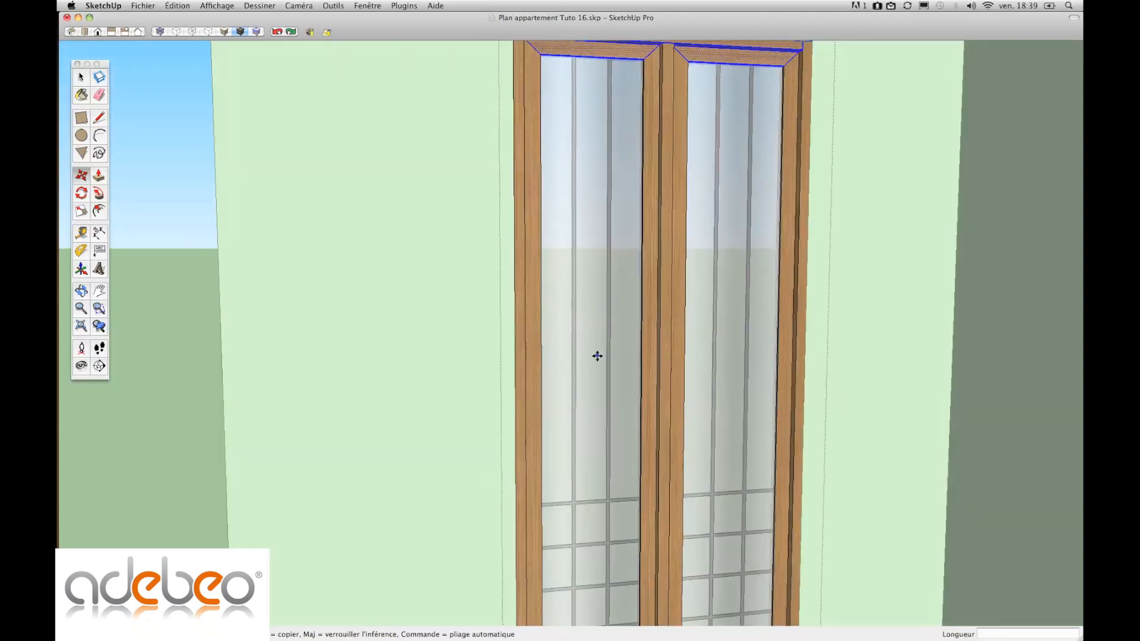
pyautogui.scroll(-2, 599, 356)
pyautogui.moveTo(664, 510); pyautogui.dragTo(591, 397, button='middle')
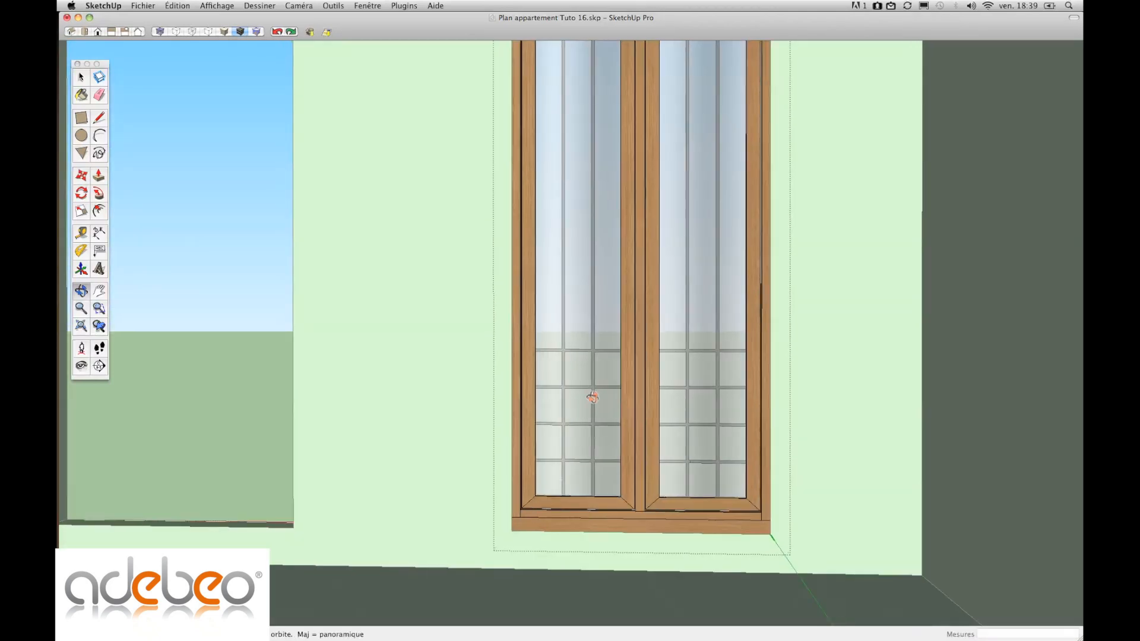
pyautogui.click(82, 76)
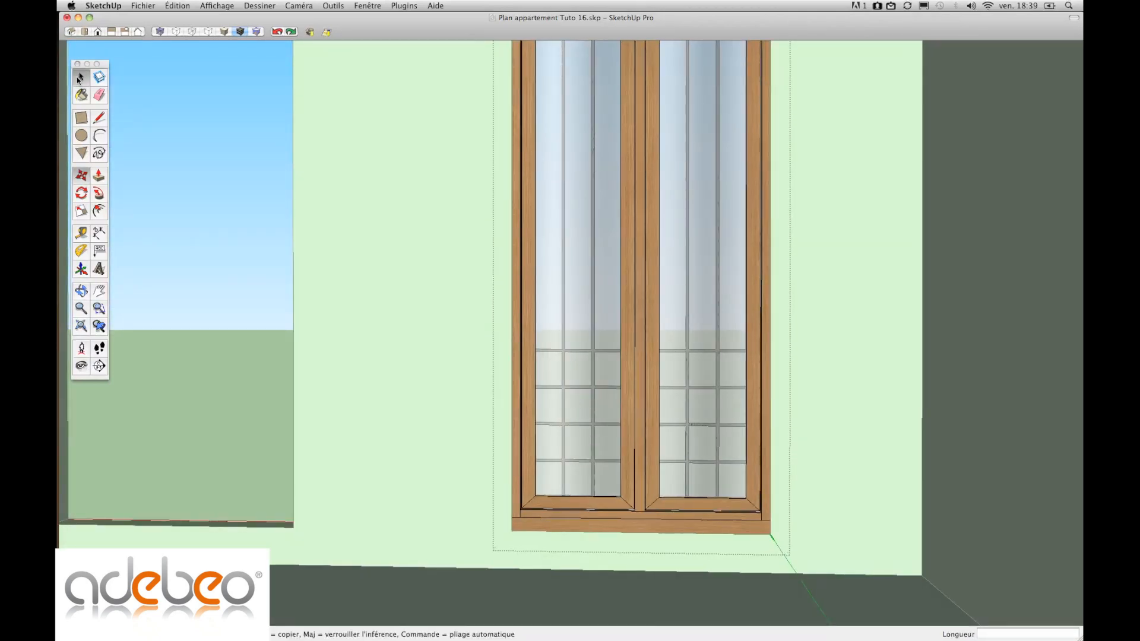
pyautogui.moveTo(436, 313); pyautogui.dragTo(807, 481)
pyautogui.press('Delete')
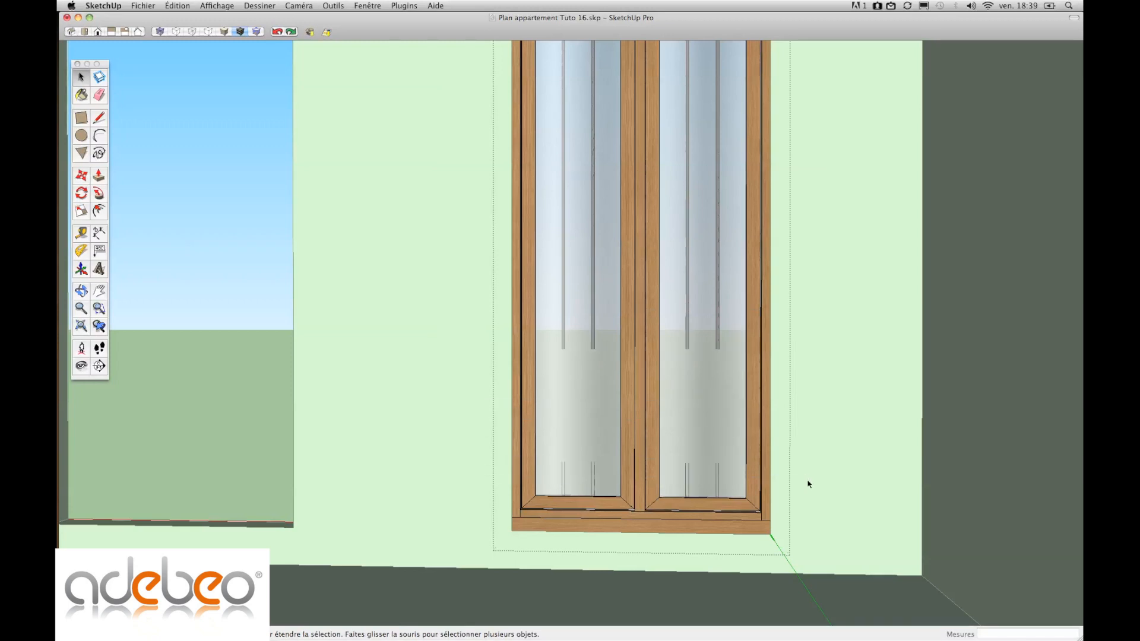
# - Delete the long vertical glazing bars in both window sashes
pyautogui.keyDown('shift'); pyautogui.moveTo(601, 131); pyautogui.dragTo(618, 267, button='middle'); pyautogui.keyUp('shift')
pyautogui.moveTo(567, 88); pyautogui.dragTo(623, 510)
pyautogui.press('Delete')
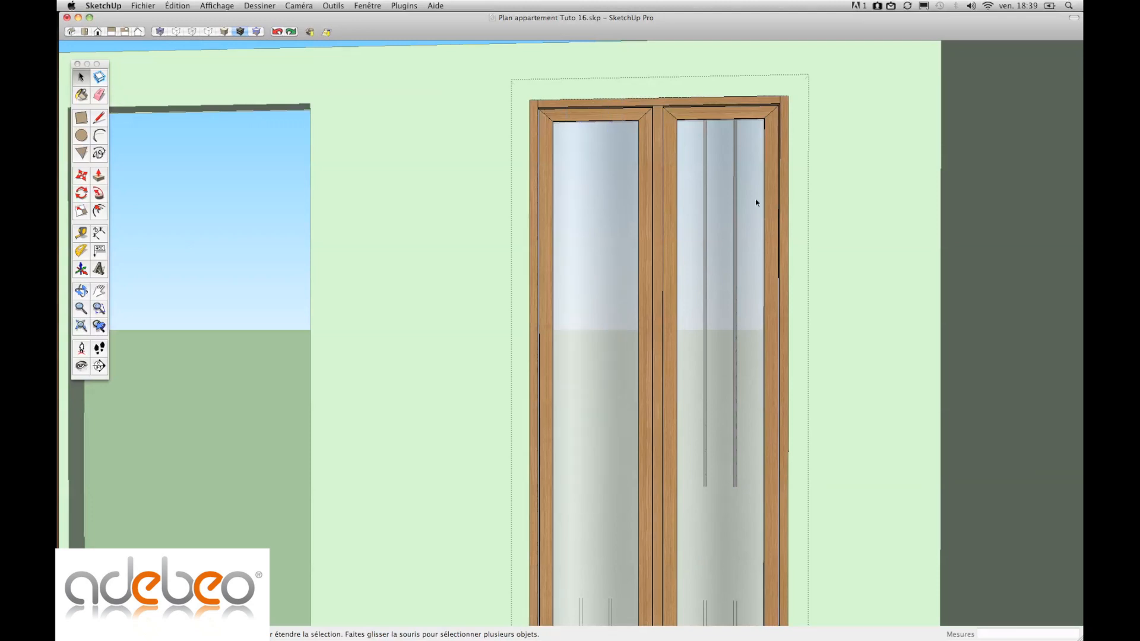
pyautogui.moveTo(695, 86); pyautogui.dragTo(757, 504)
pyautogui.press('Delete')
# - Delete the remaining short bar pieces at the bottom of both glass panes
pyautogui.moveTo(757, 506); pyautogui.dragTo(576, 494, button='middle')
pyautogui.moveTo(589, 453); pyautogui.dragTo(623, 542)
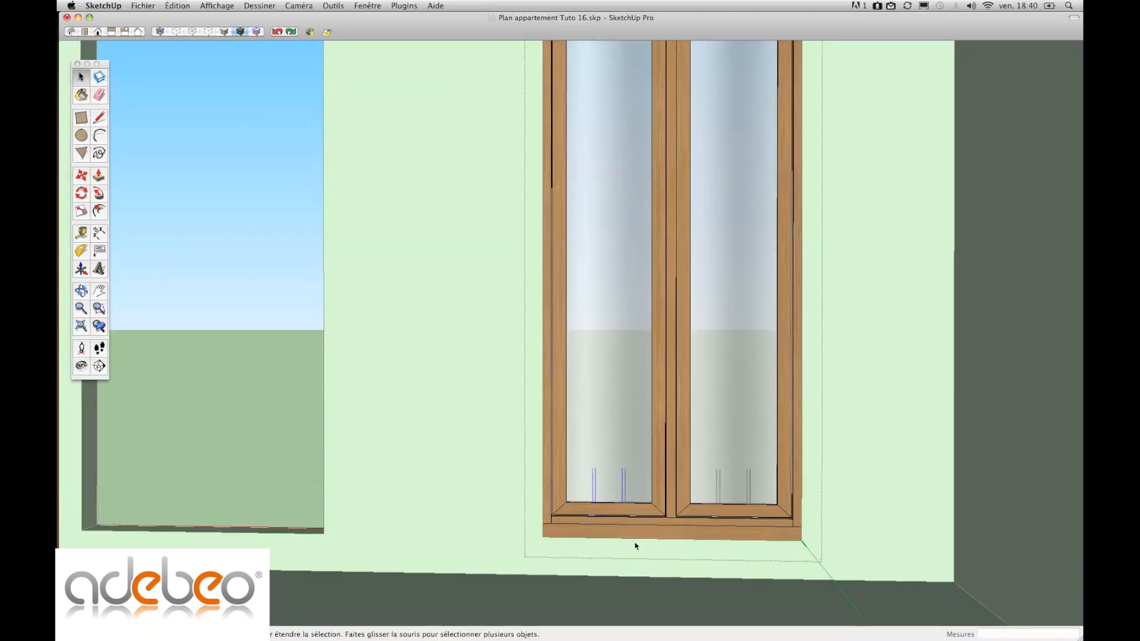
pyautogui.press('Delete')
pyautogui.moveTo(711, 446); pyautogui.dragTo(759, 503)
pyautogui.press('Delete')
# - Leave the window component's editing mode and return to the whole apartment model
pyautogui.moveTo(714, 359); pyautogui.dragTo(845, 612, button='middle')
pyautogui.scroll(-5, 662, 442)
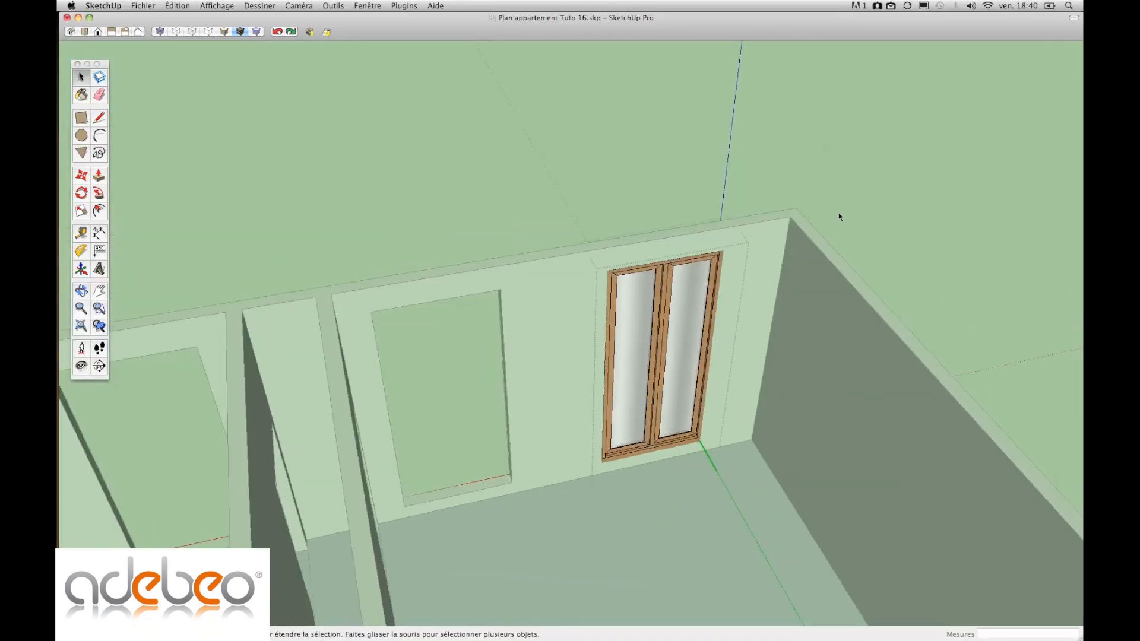
pyautogui.click(901, 207)
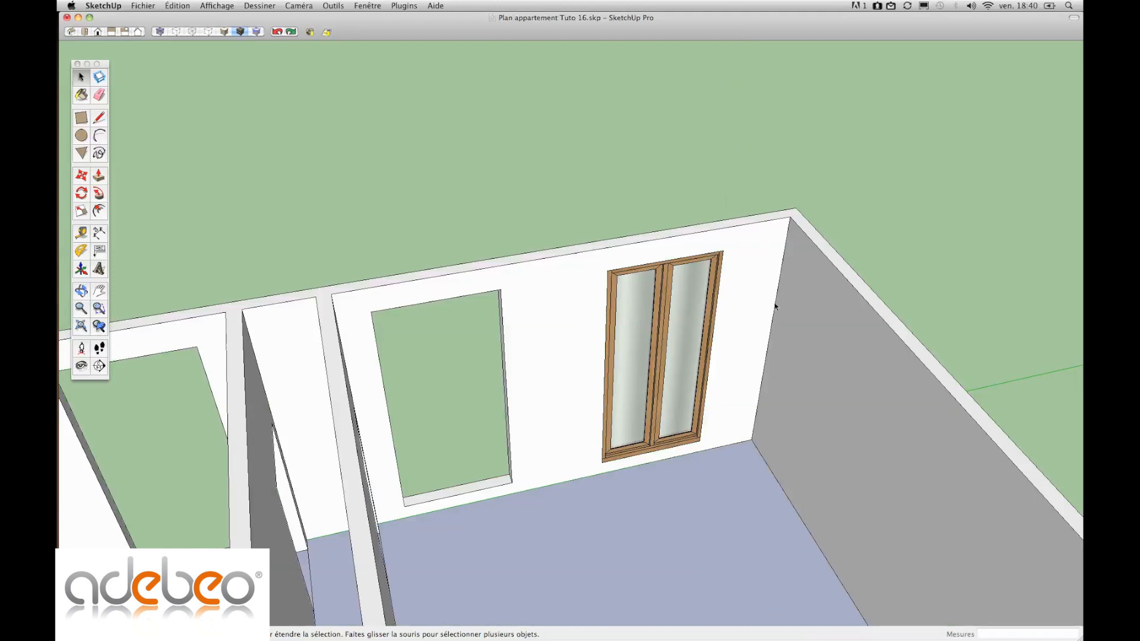
# - Examine the fitted window from near and far, along with the neighbouring empty opening in the same wall
pyautogui.moveTo(775, 306); pyautogui.dragTo(680, 386, button='middle')
pyautogui.scroll(5, 680, 387)
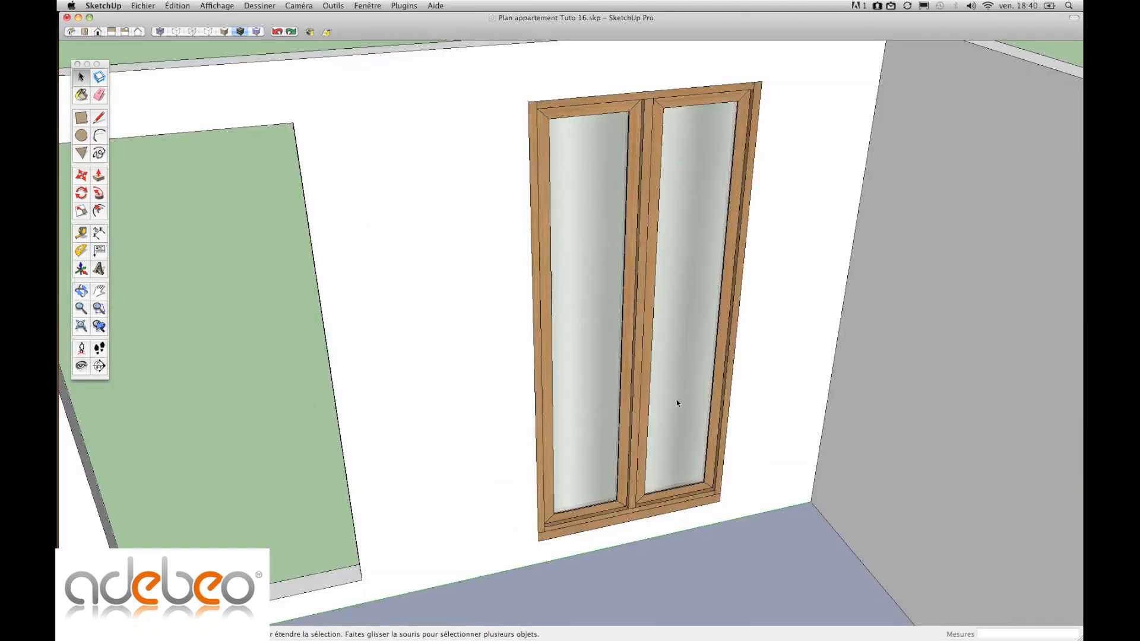
pyautogui.scroll(-6, 677, 404)
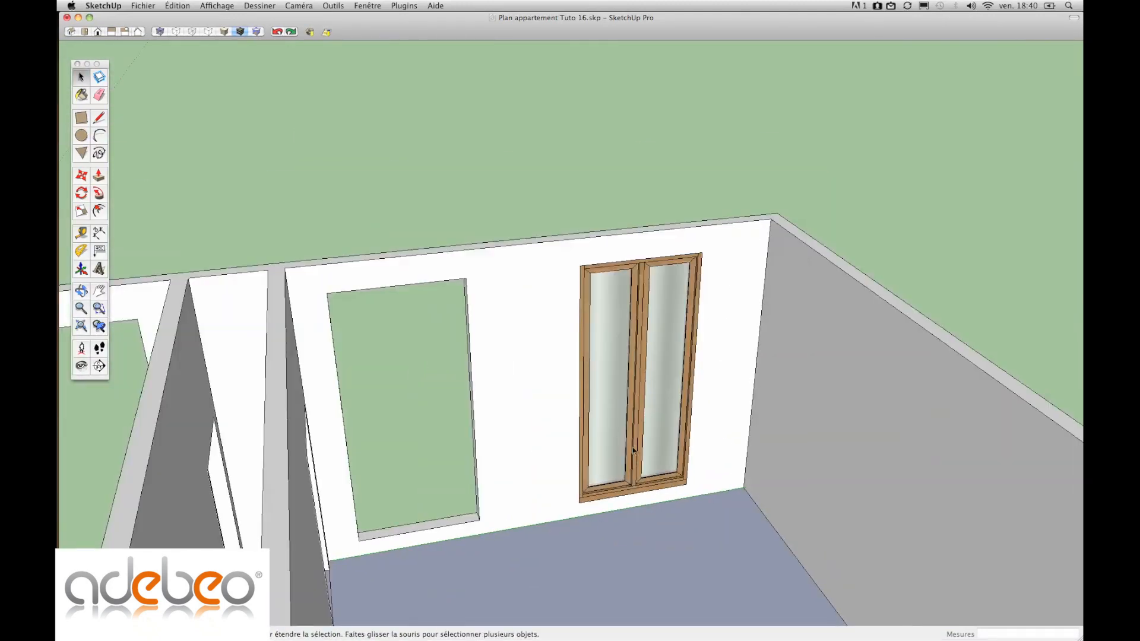
pyautogui.moveTo(631, 451); pyautogui.dragTo(534, 321, button='middle')
pyautogui.press('space')
pyautogui.scroll(-6, 511, 389)
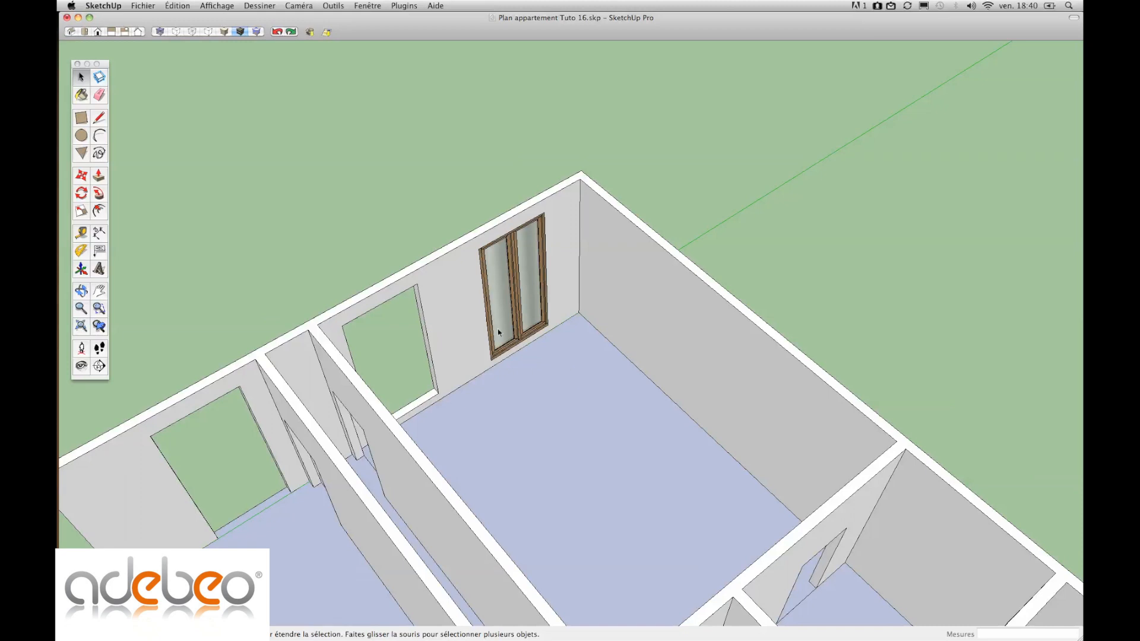
pyautogui.moveTo(593, 405); pyautogui.dragTo(404, 283, button='middle')
pyautogui.scroll(3, 409, 288)
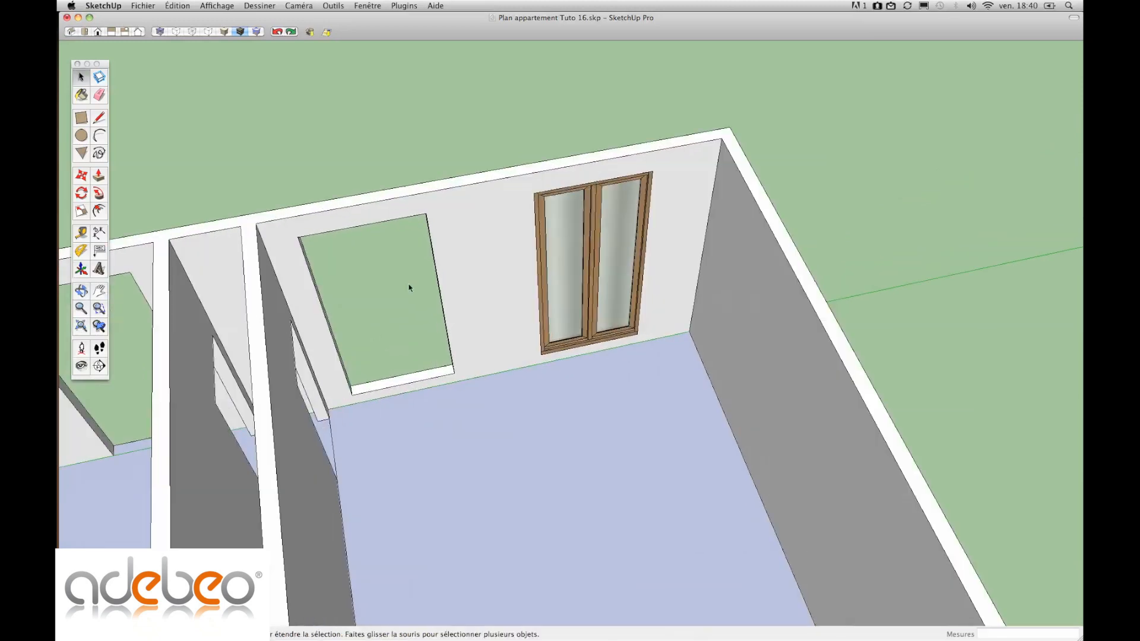
pyautogui.scroll(2, 409, 288)
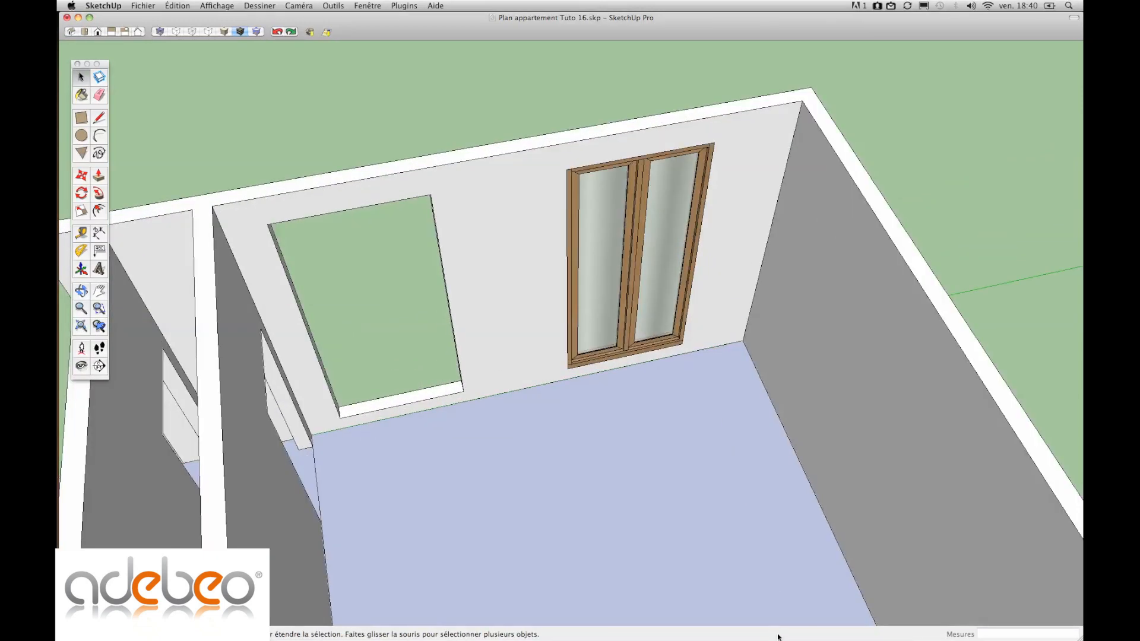